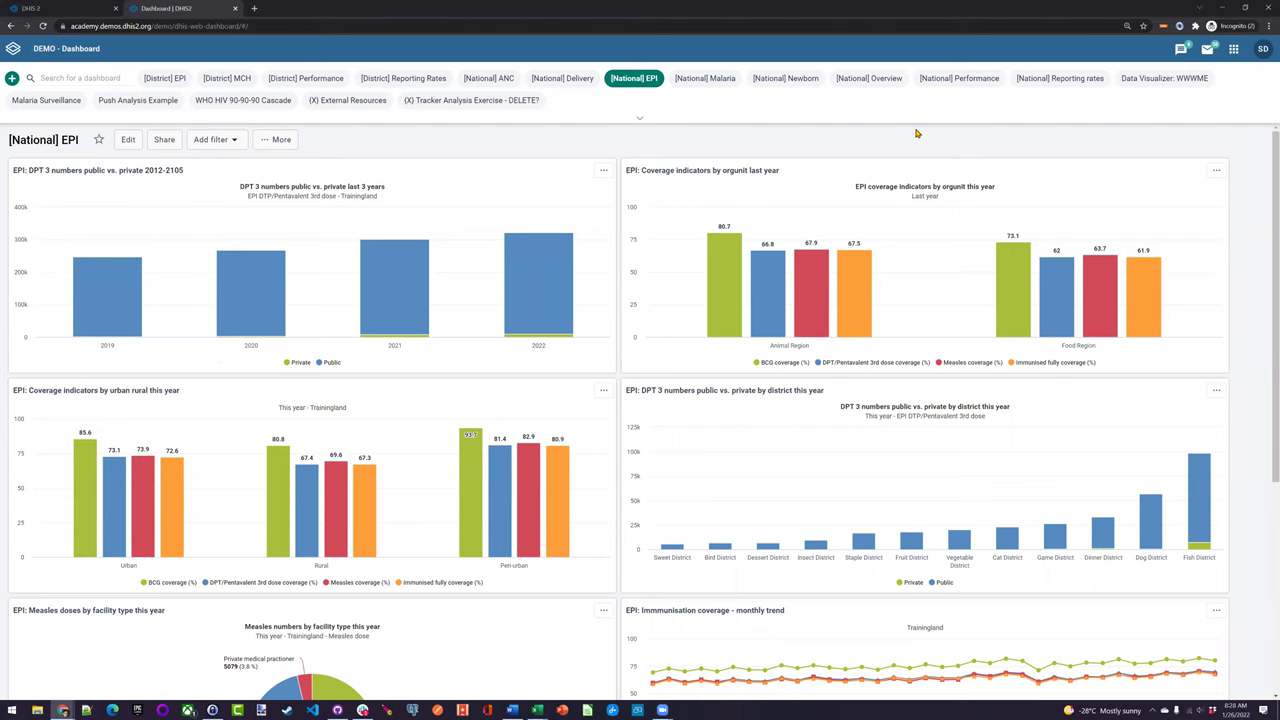
Go full screen and launch Tracker Capture by searching 'trac' in the apps list
key(F11)
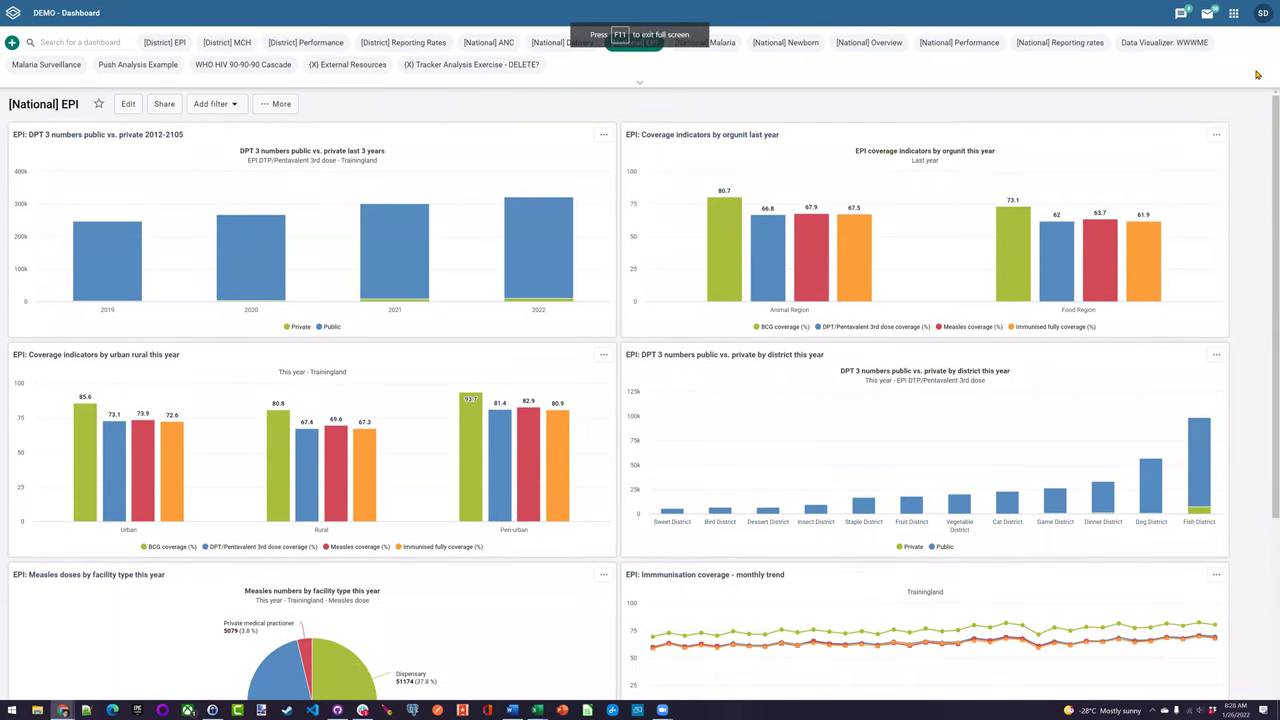
click(1232, 15)
text(trac)
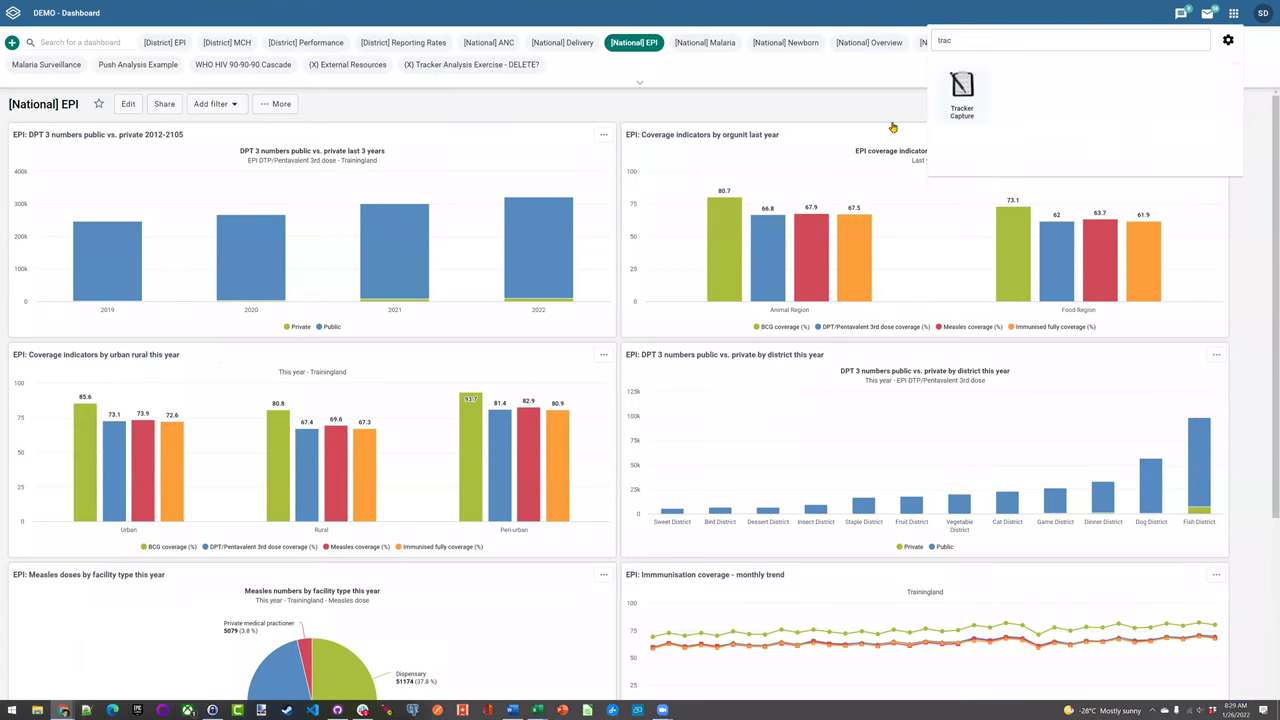
key(Return)
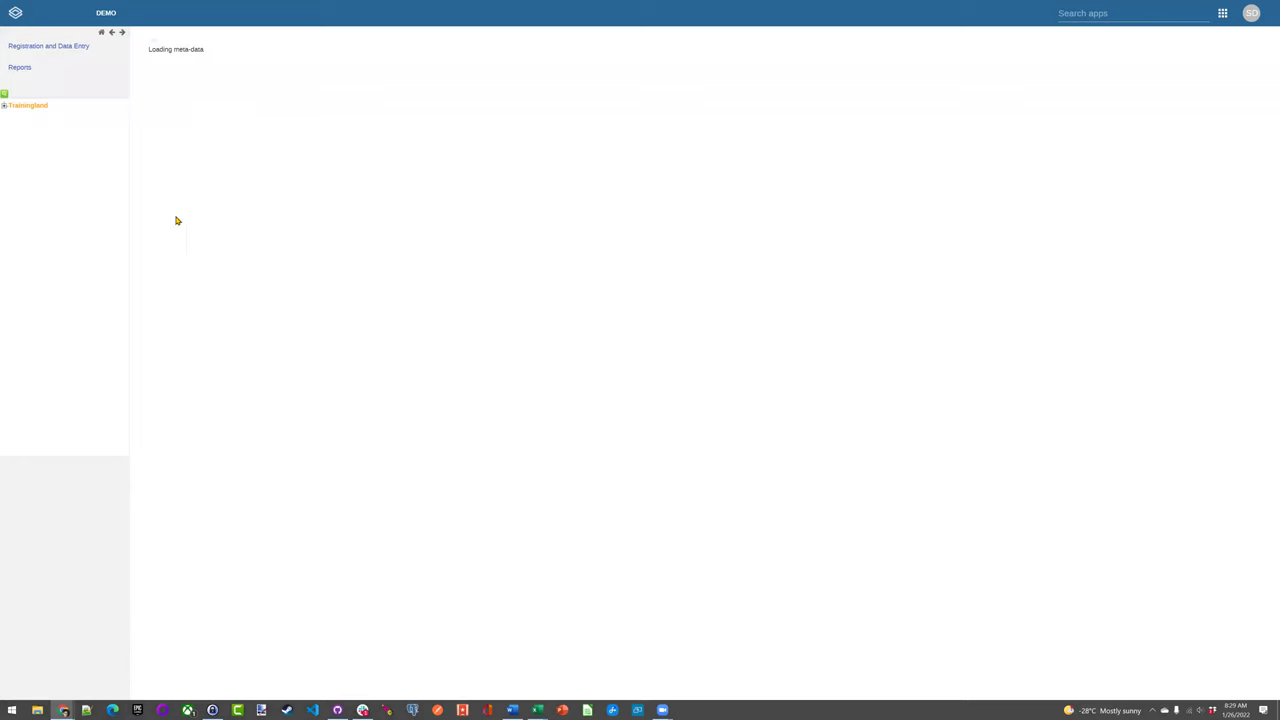
Zoom to 125%, select Cardinal Hospital Gateway PHC under Animal Region > Bird District, and click Register
key(ctrl+plus)
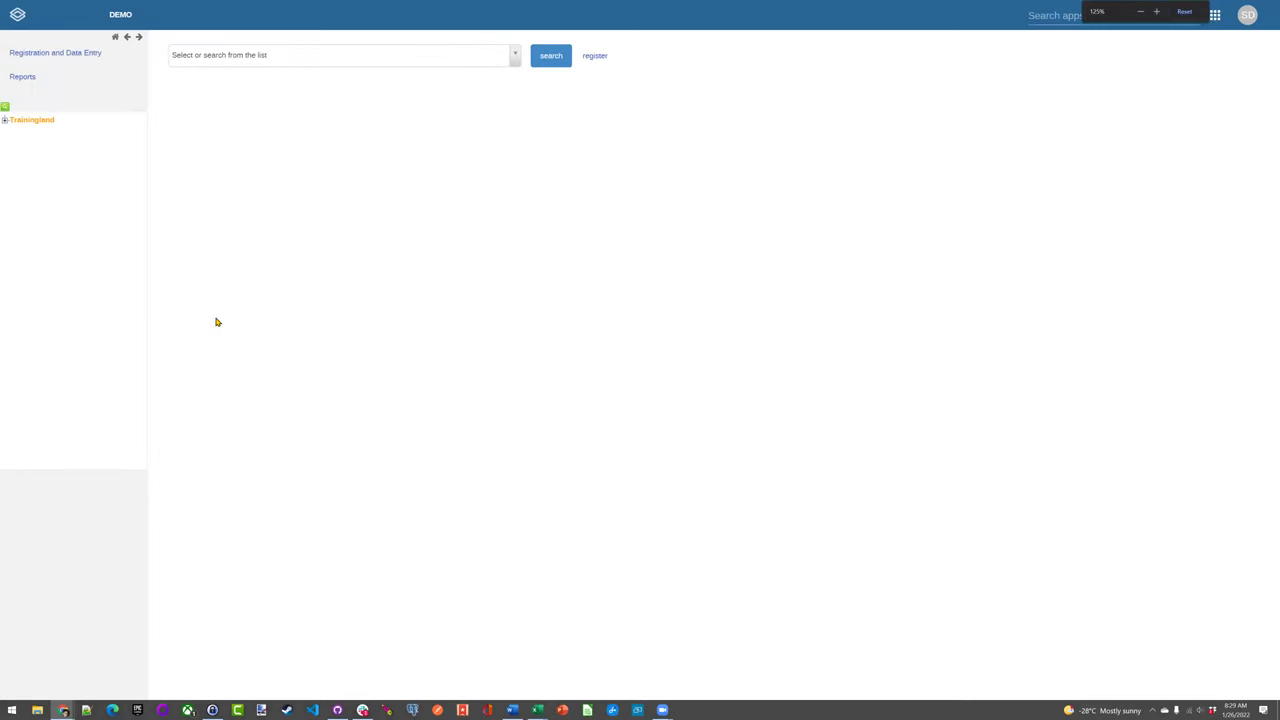
click(4, 120)
click(14, 130)
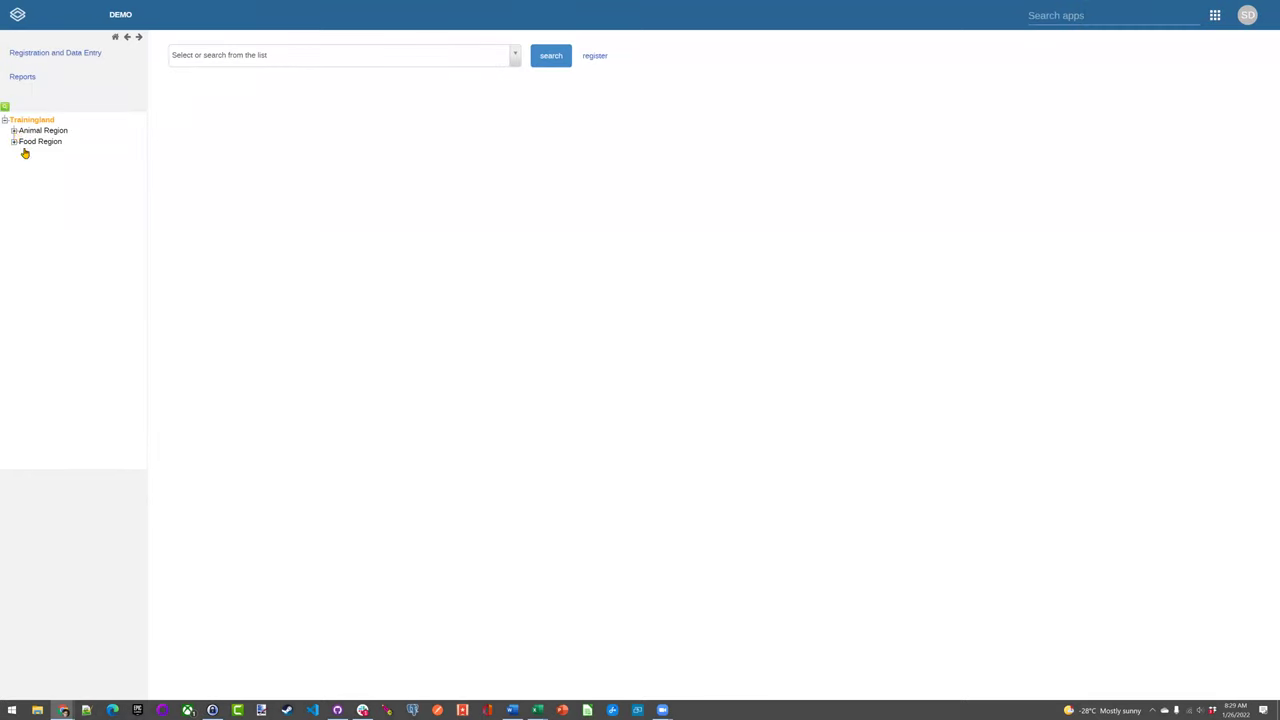
click(23, 141)
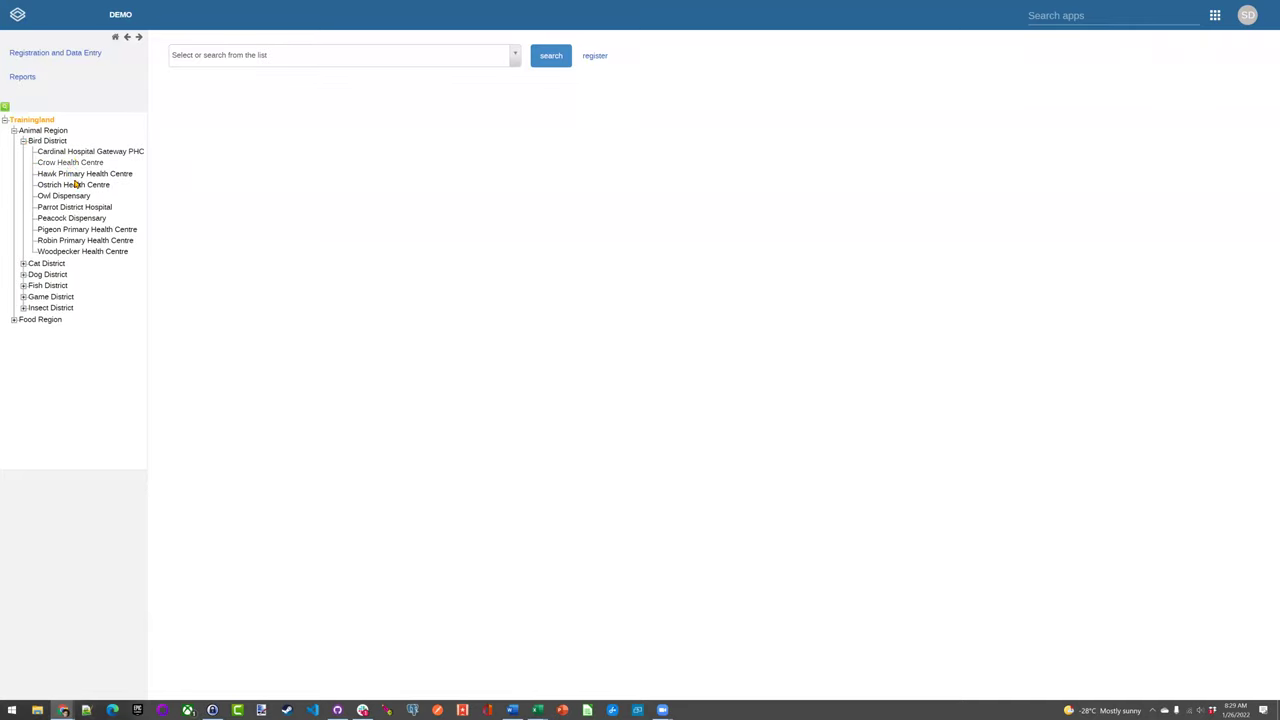
click(76, 151)
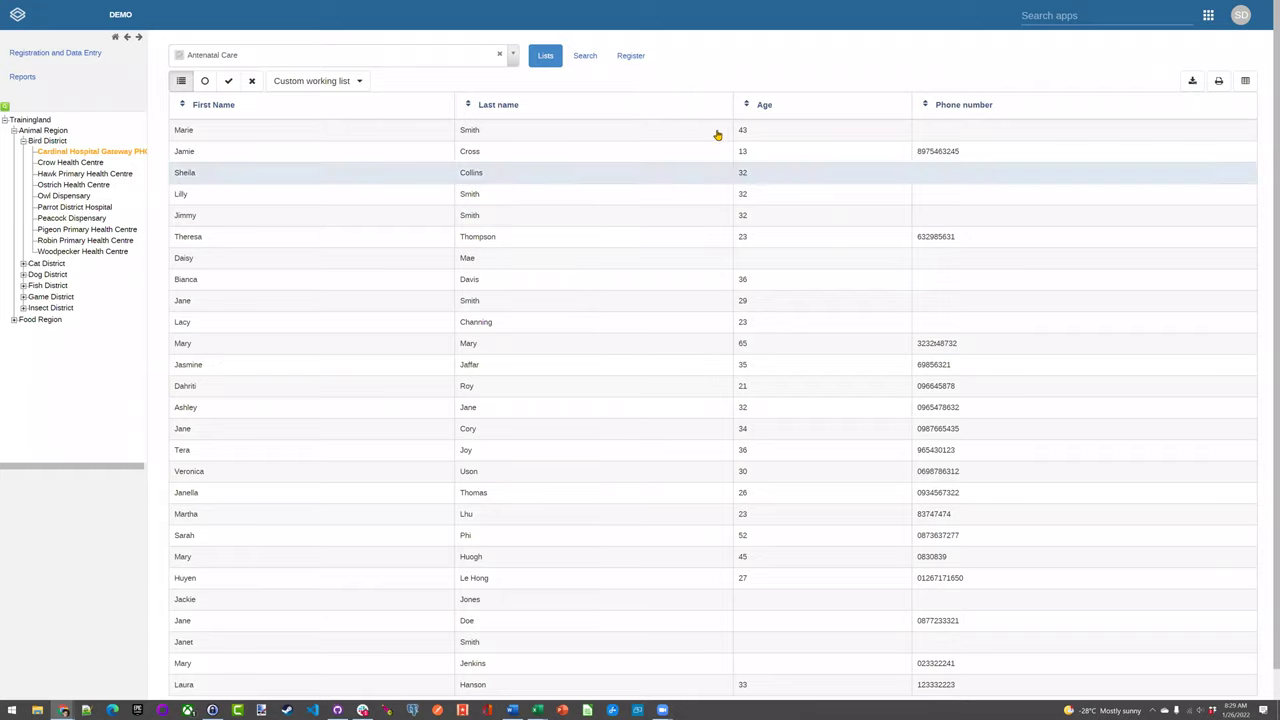
click(638, 56)
Set the LMP-date to 2022-01-01 and enter the patient's insurance number
click(386, 230)
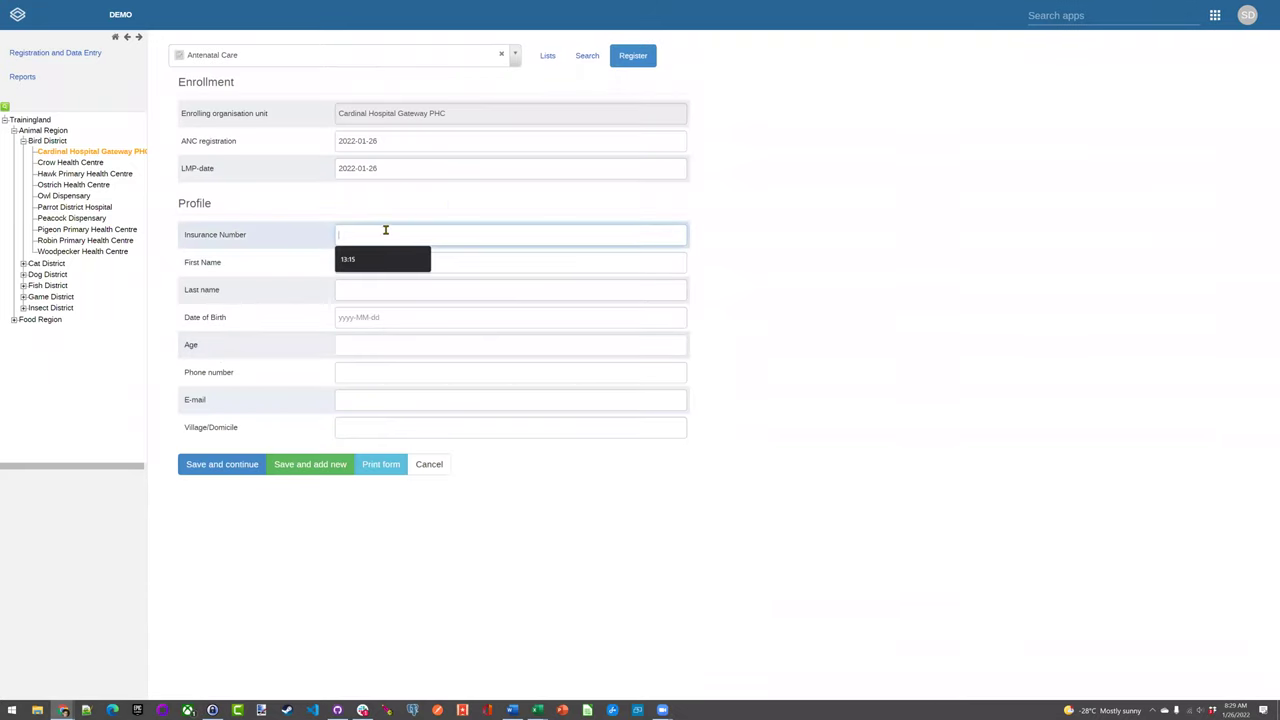
click(394, 167)
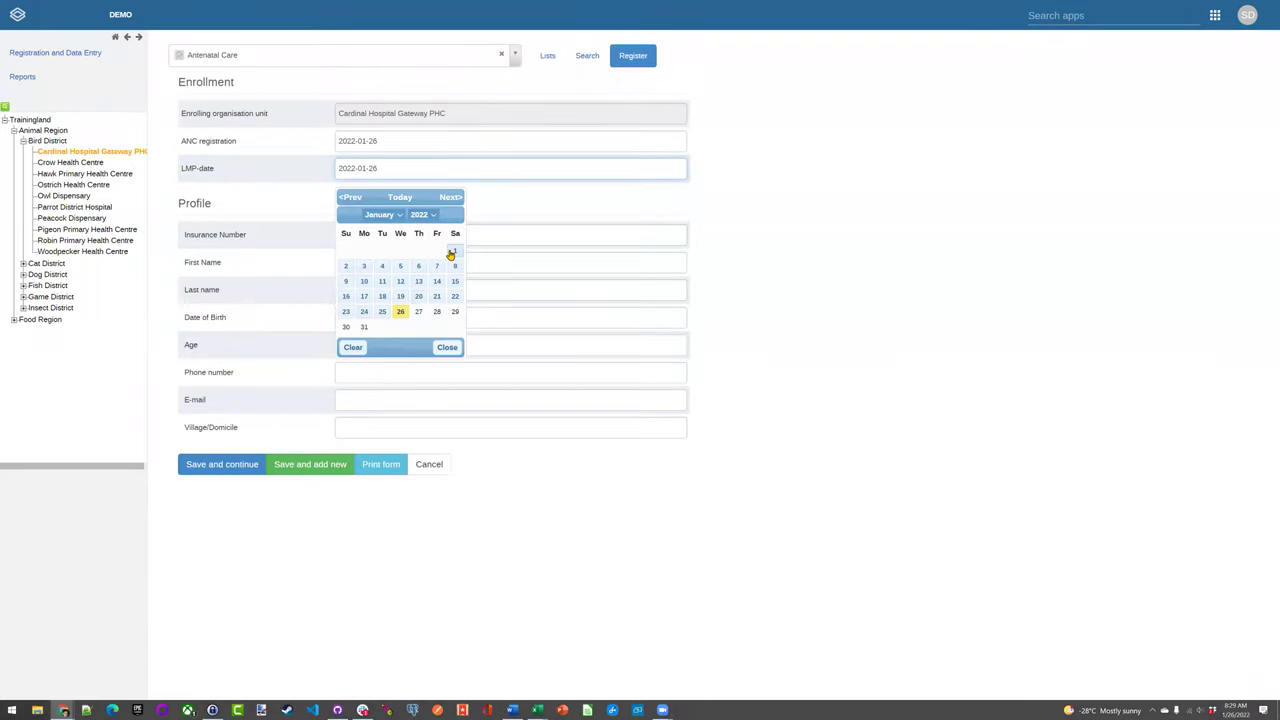
click(450, 251)
text(JC)
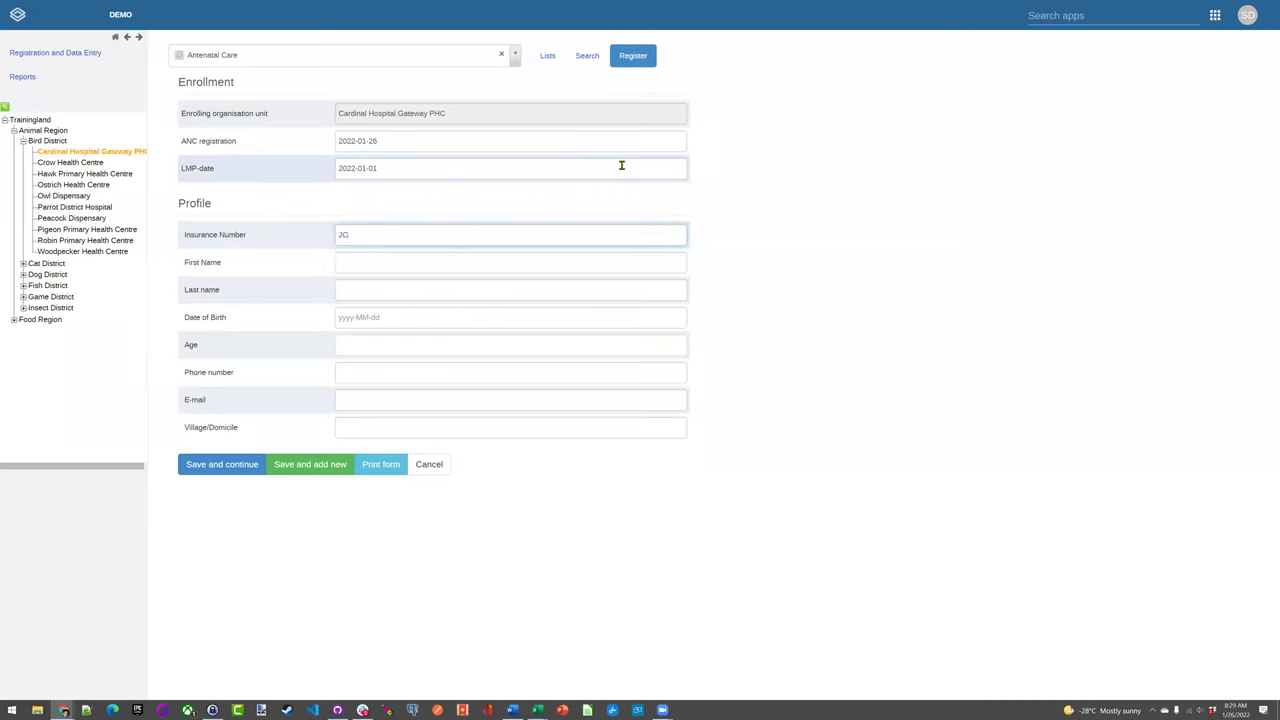
text(8766786)
Enter the patient's first and last name
click(395, 254)
key(Down)
key(Escape)
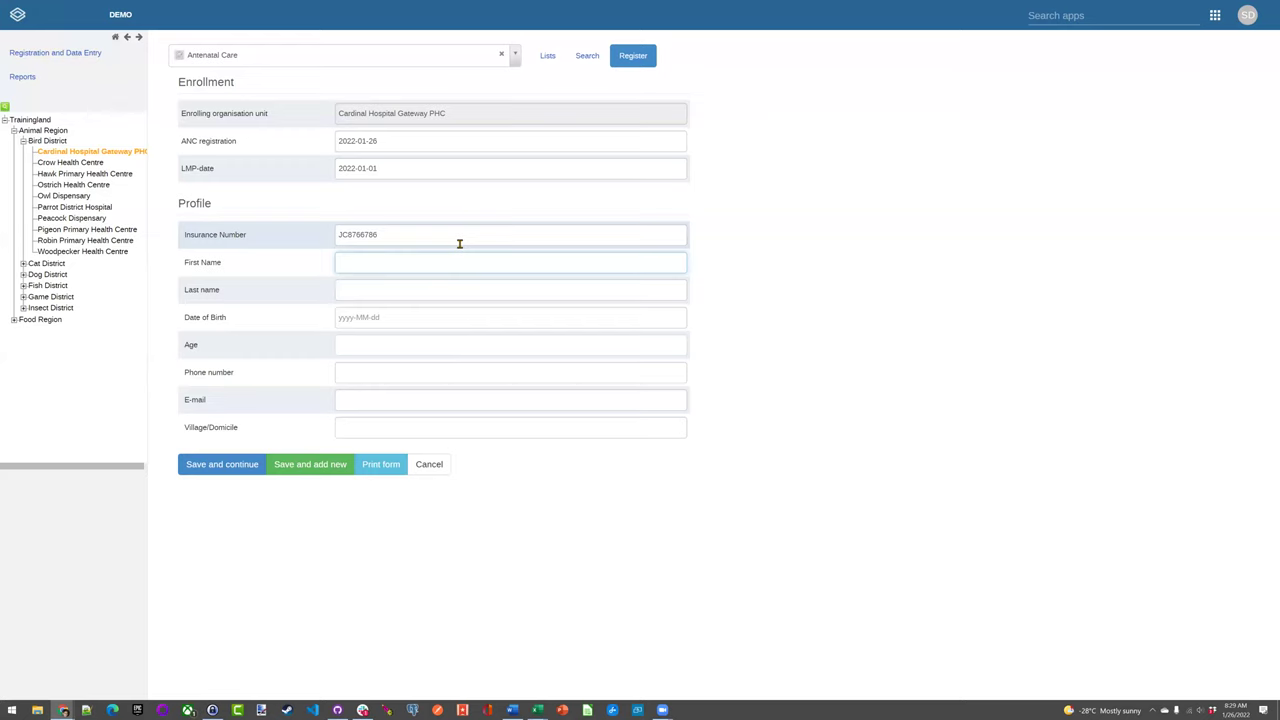
text(Sheila)
key(Tab)
text(Smith)
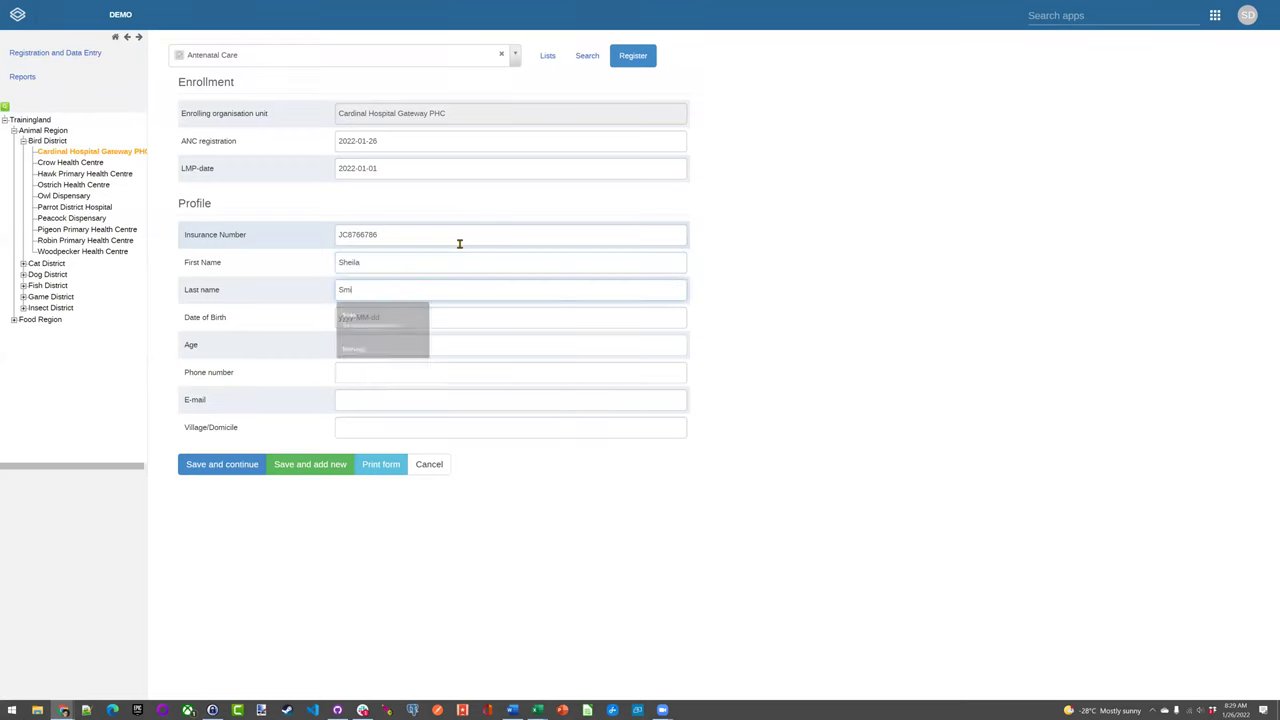
Pick a date of birth on the 12th in 2001 and save the enrollment
click(482, 325)
click(420, 364)
scroll(418, 420, up, 3)
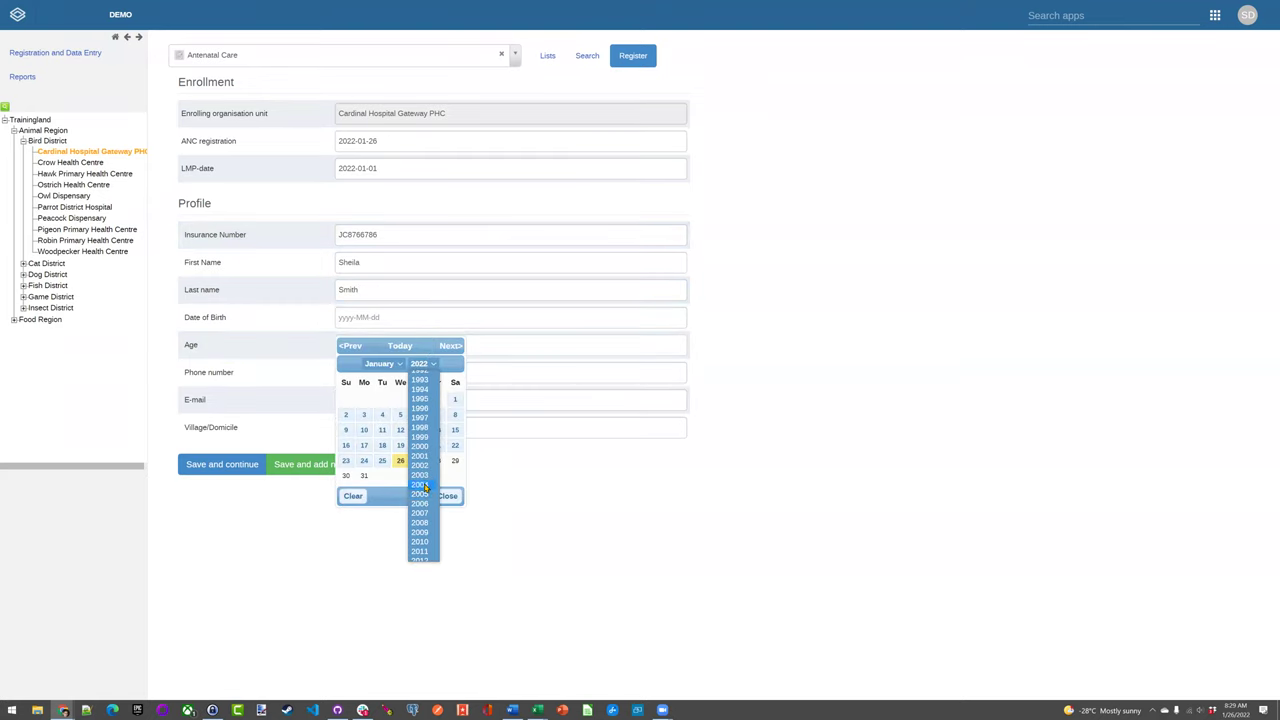
click(422, 461)
click(435, 416)
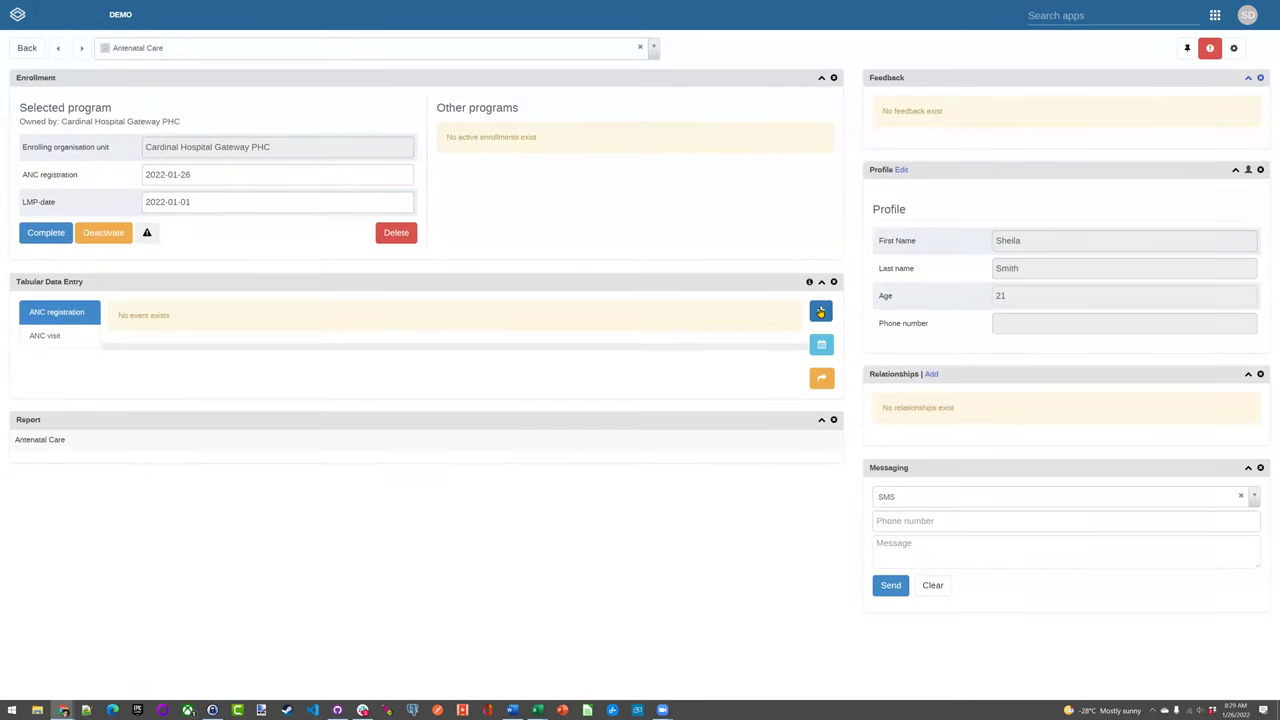
Add and save an ANC registration event with event date 2022-01-26
click(820, 311)
click(1020, 176)
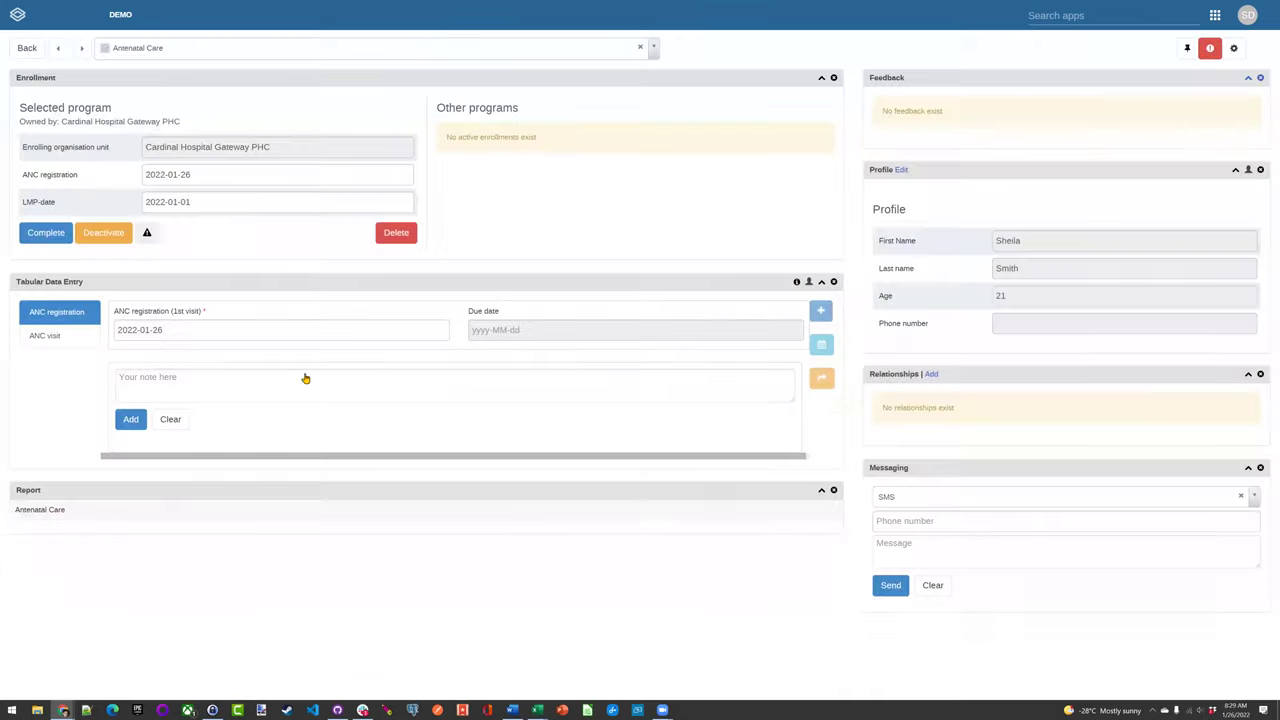
click(45, 336)
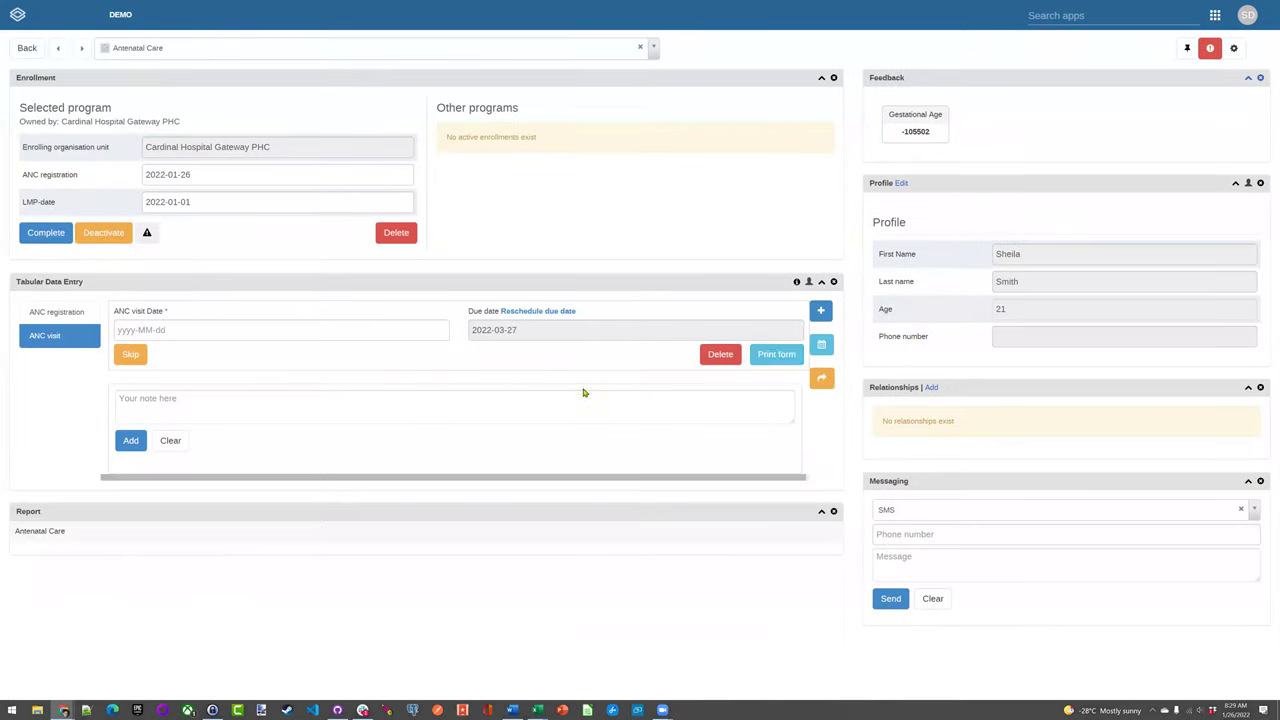
click(277, 334)
click(243, 318)
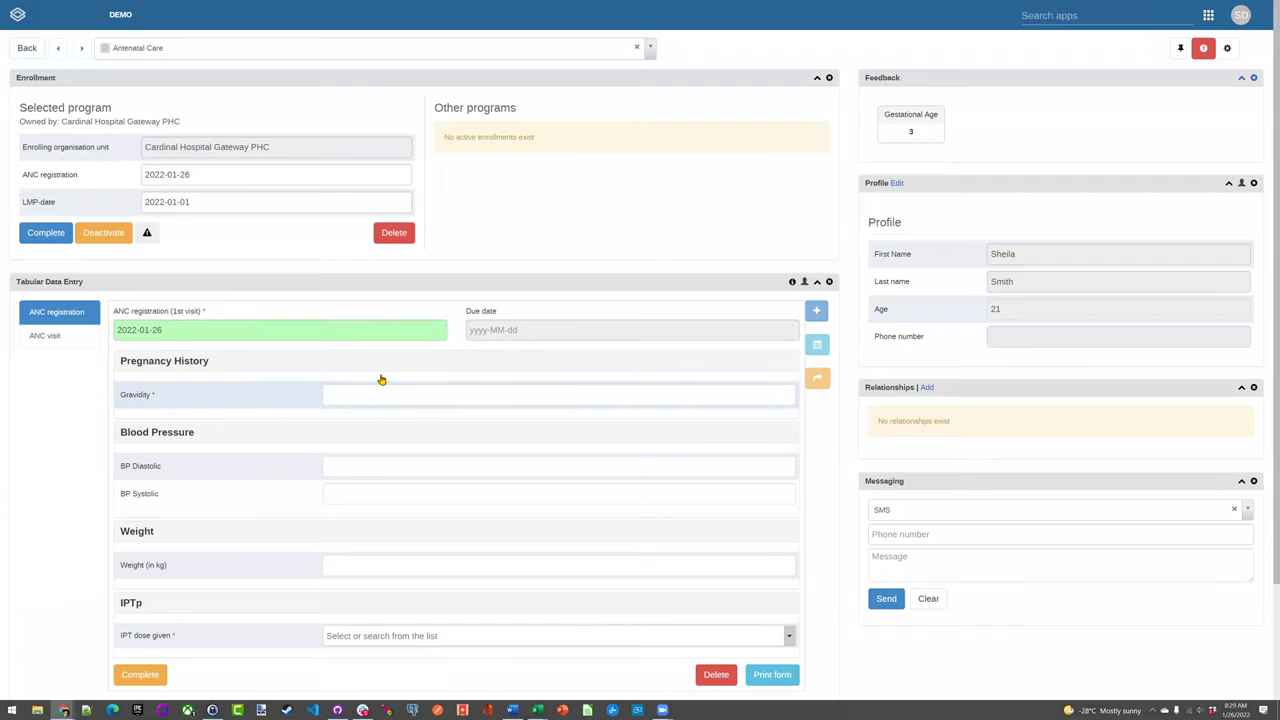
scroll(433, 378, down, 1)
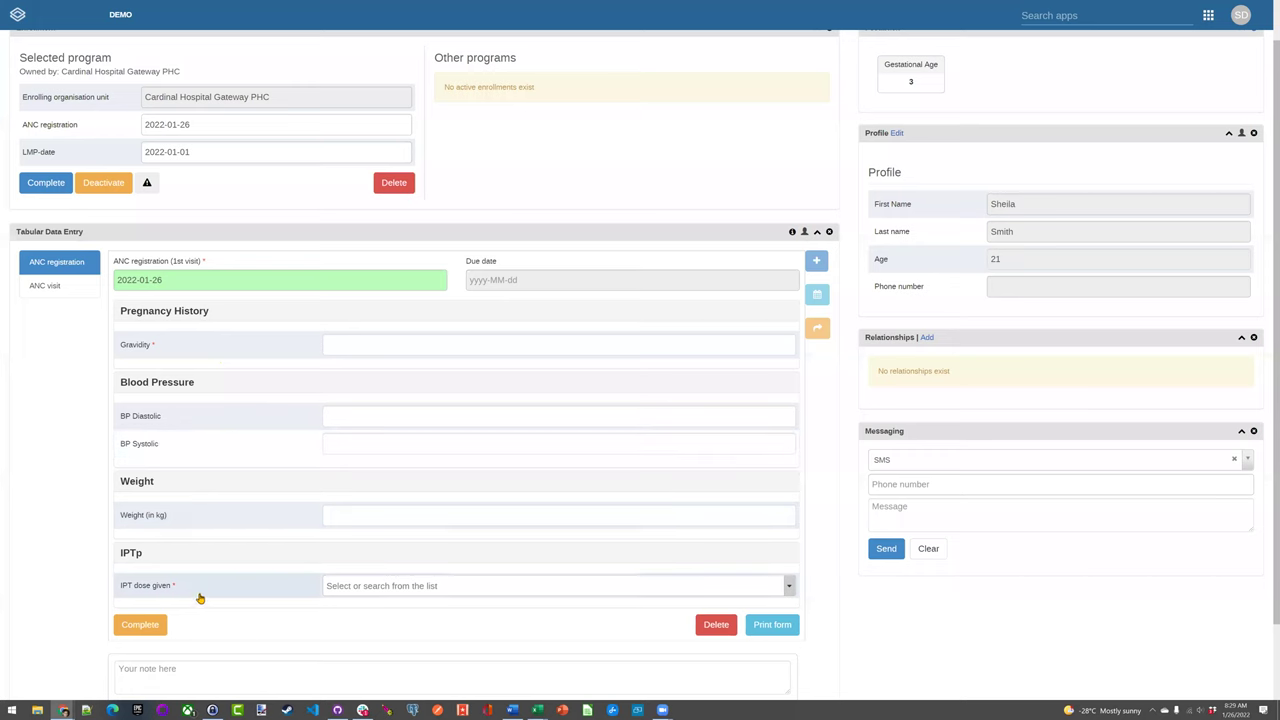
Switch to the ANC visit stage form in Tabular Data Entry
click(62, 287)
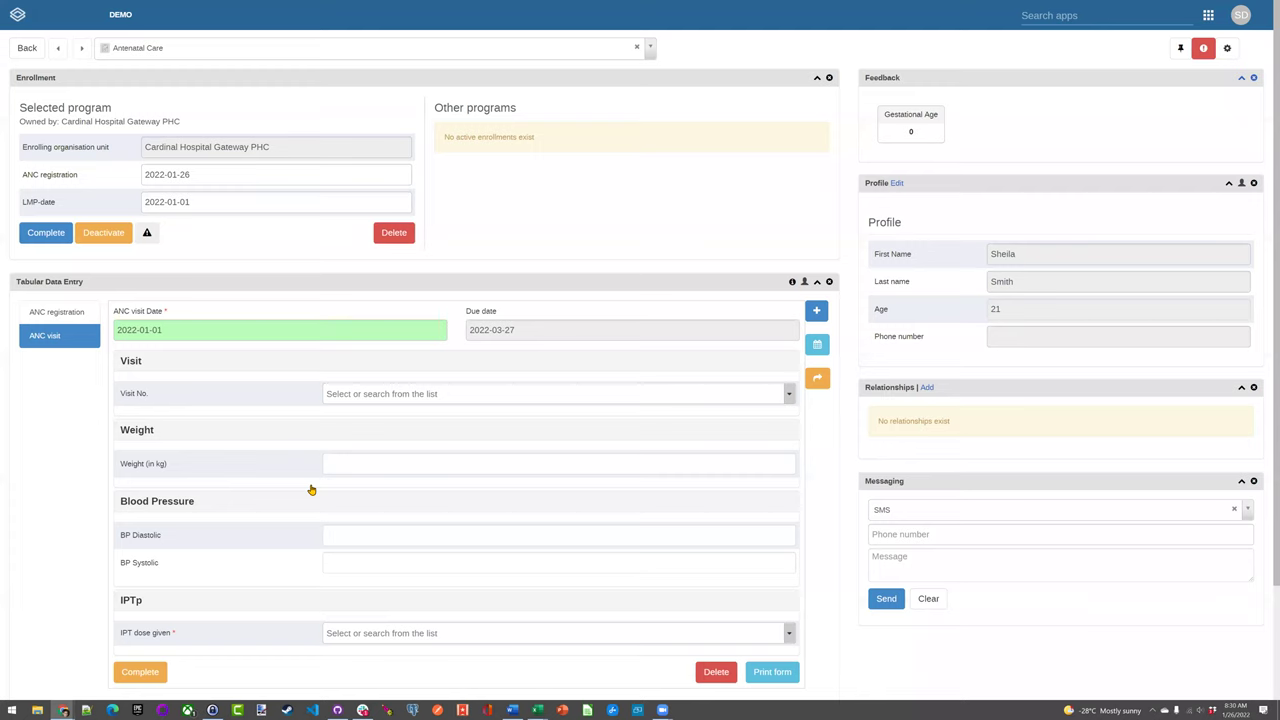
Record the 2nd visit with weight 54, BP Diastolic 180 and BP Systolic 67
click(433, 393)
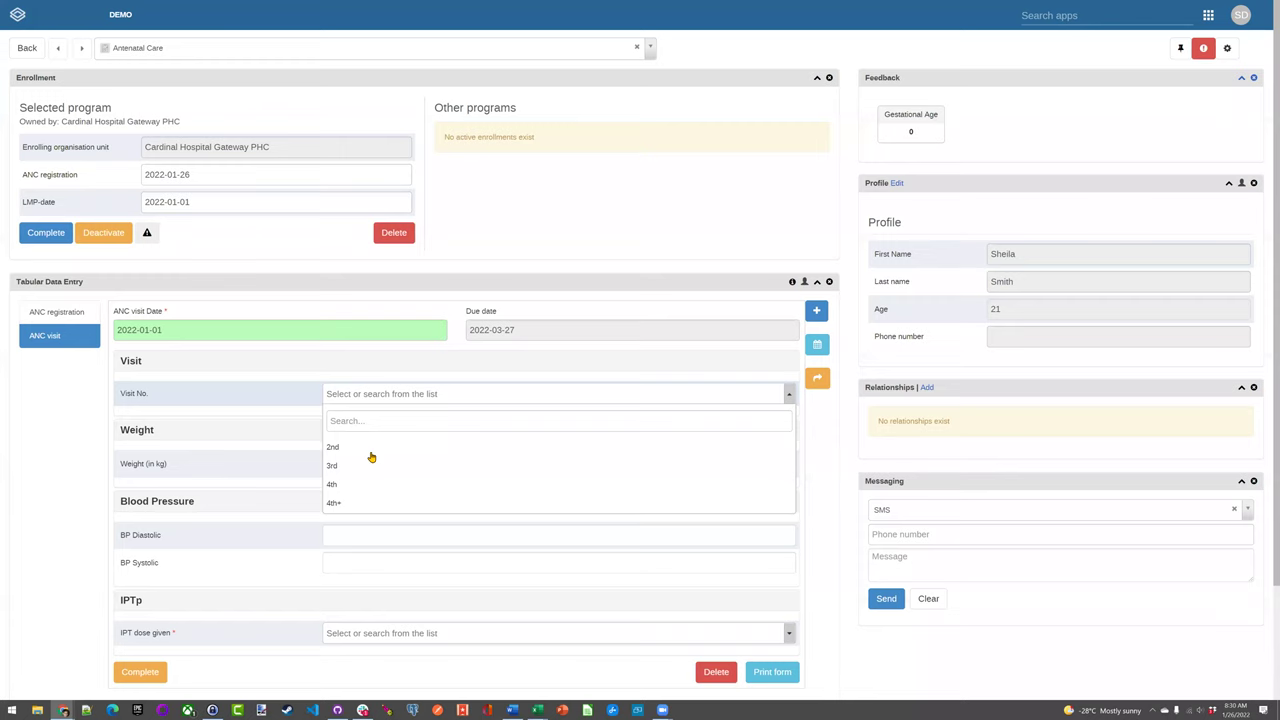
click(376, 449)
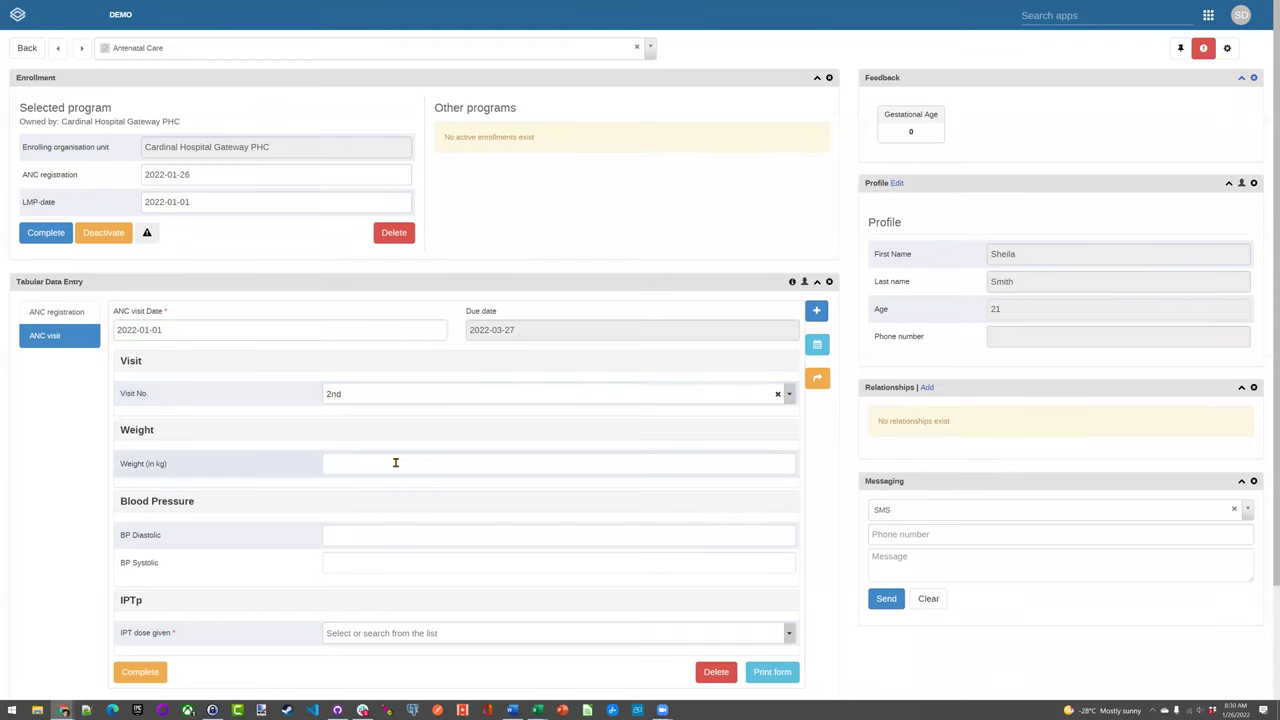
click(395, 462)
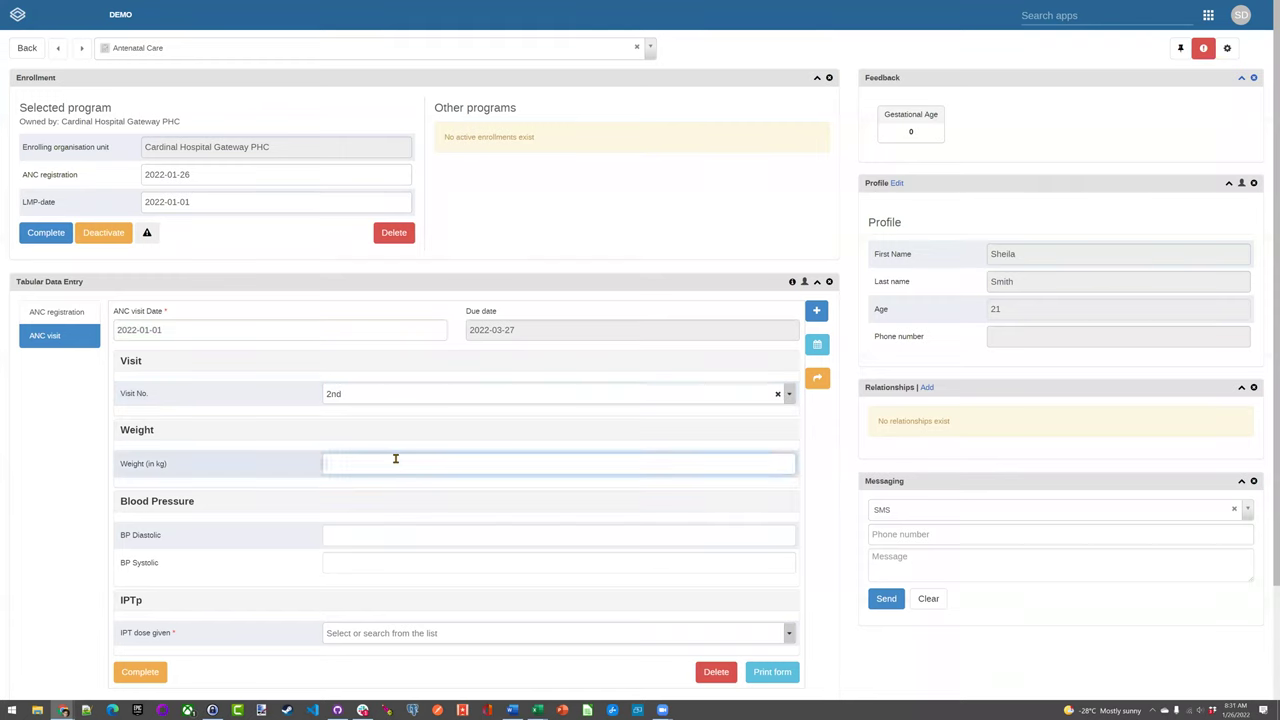
text(54)
click(376, 536)
text(1)
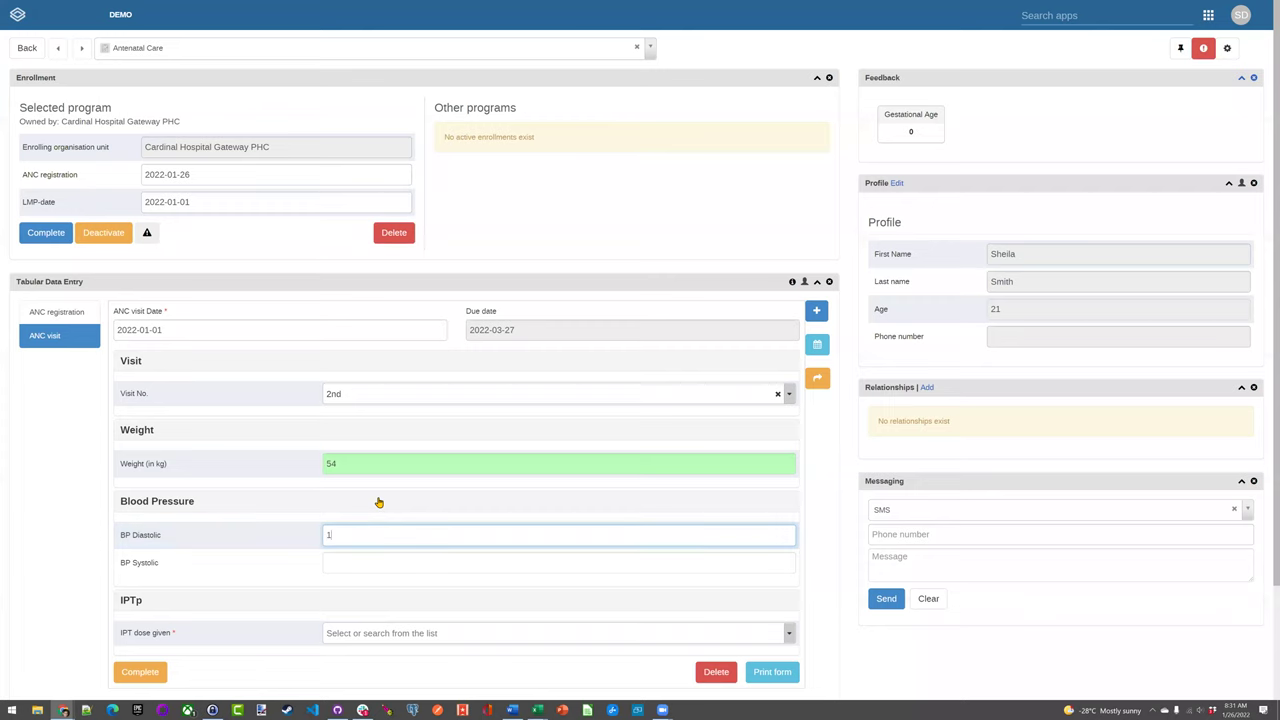
text(80)
key(Tab)
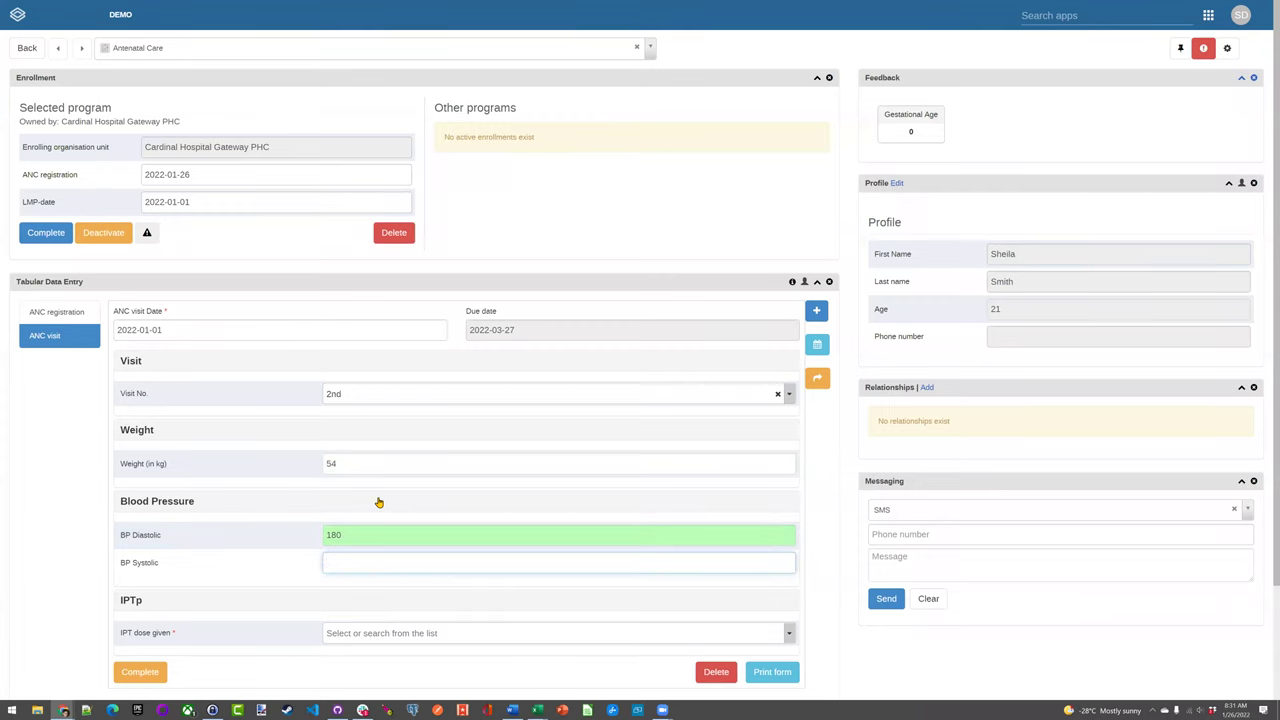
text(67)
Set IPT dose given to 02 and change the visit date to 2022-01-08
click(462, 633)
scroll(455, 598, down, 1)
click(449, 588)
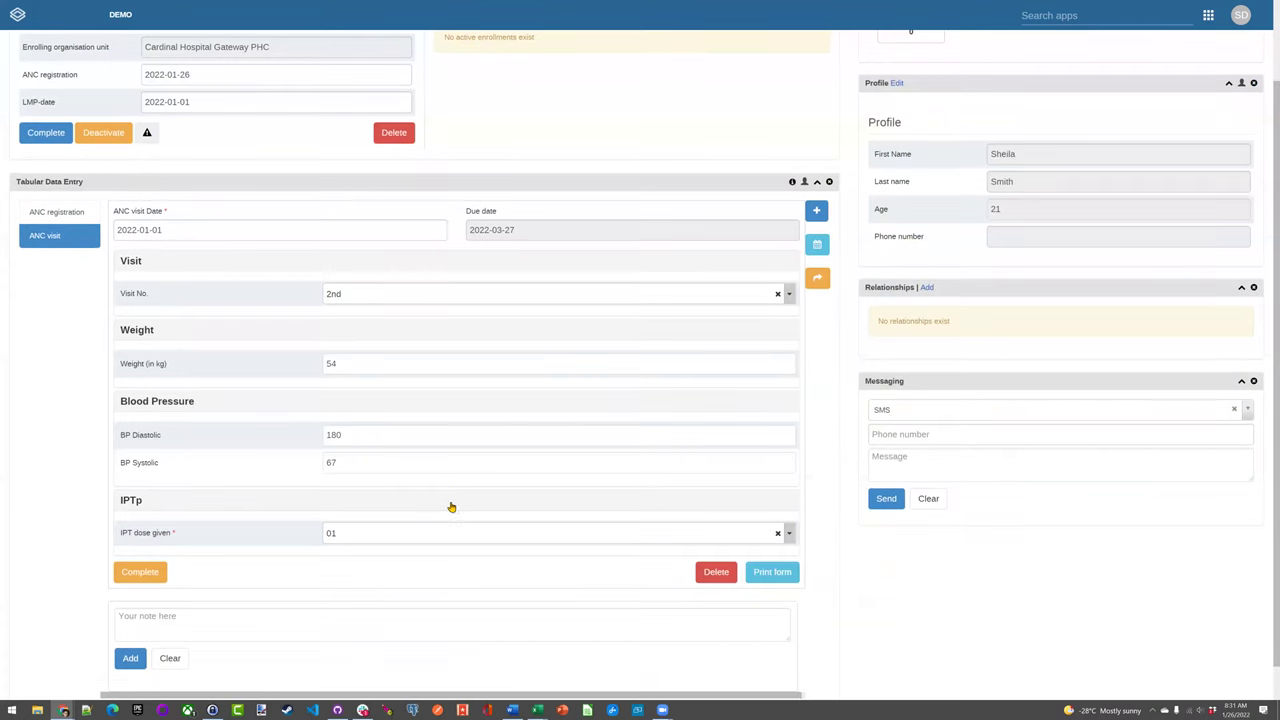
click(460, 540)
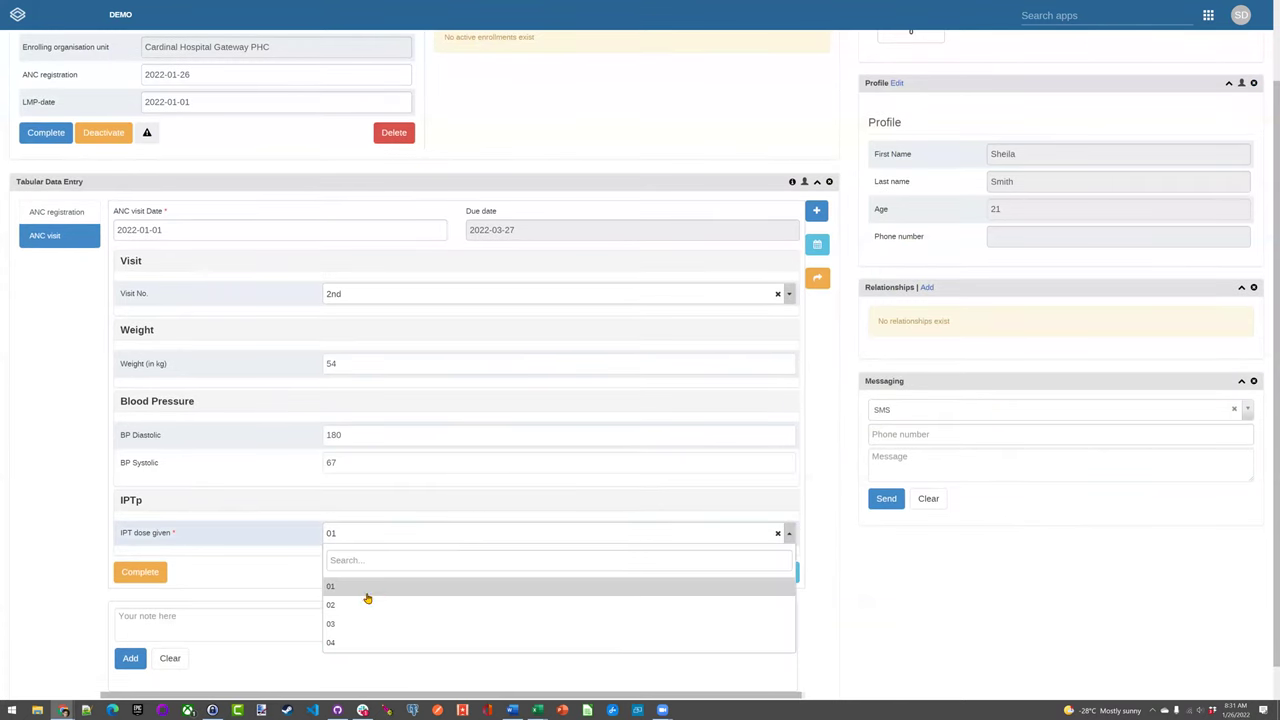
click(288, 575)
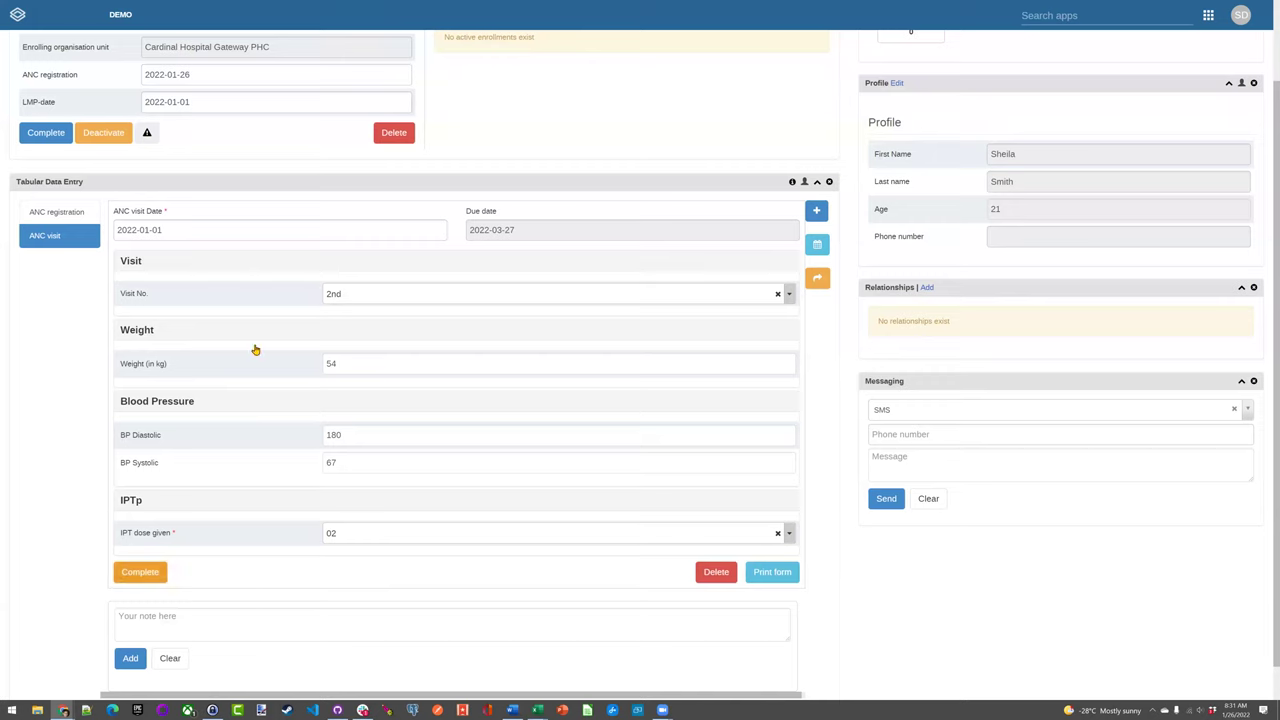
click(217, 236)
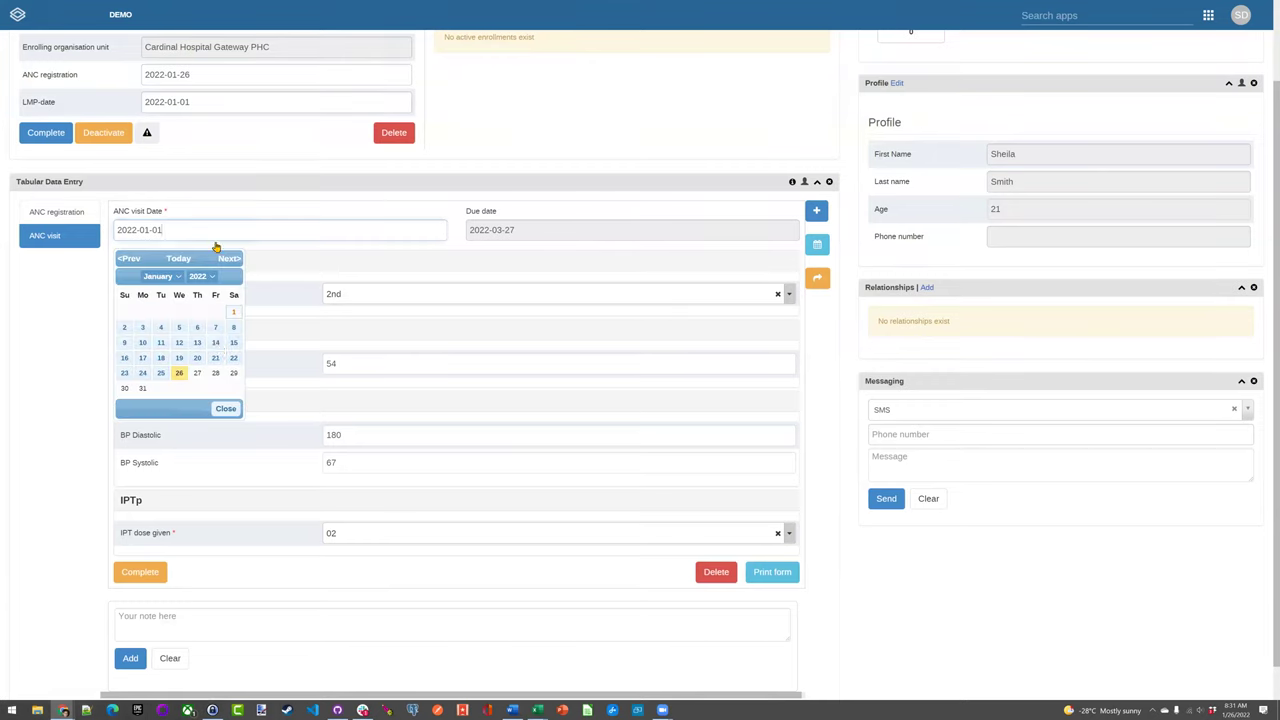
click(234, 328)
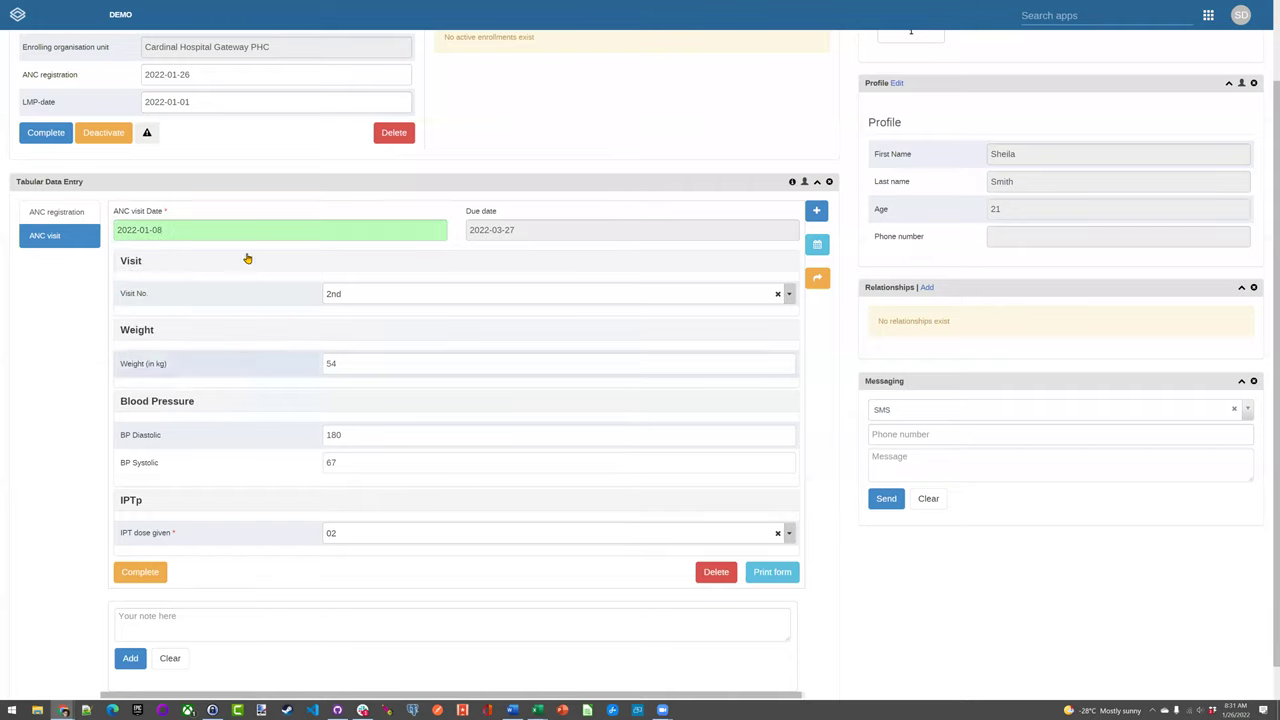
Complete the visit and schedule an ANC visit stage with due date 2022-01-26
click(141, 576)
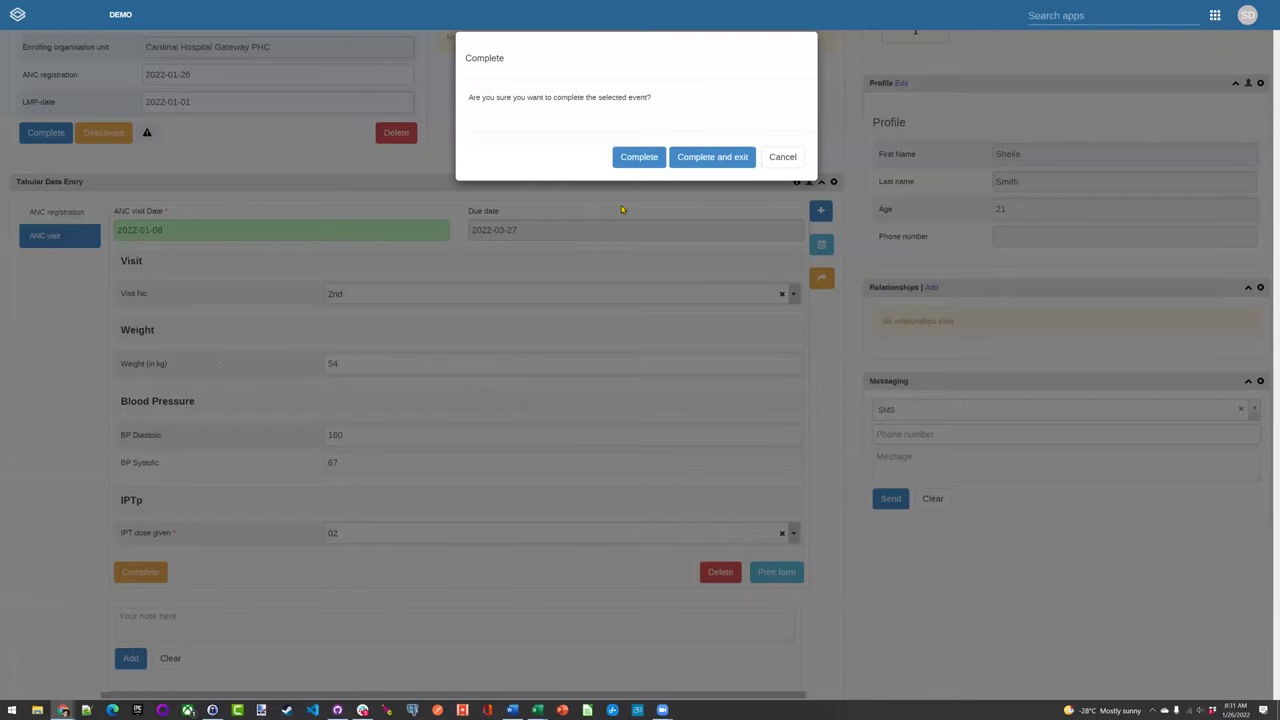
click(634, 160)
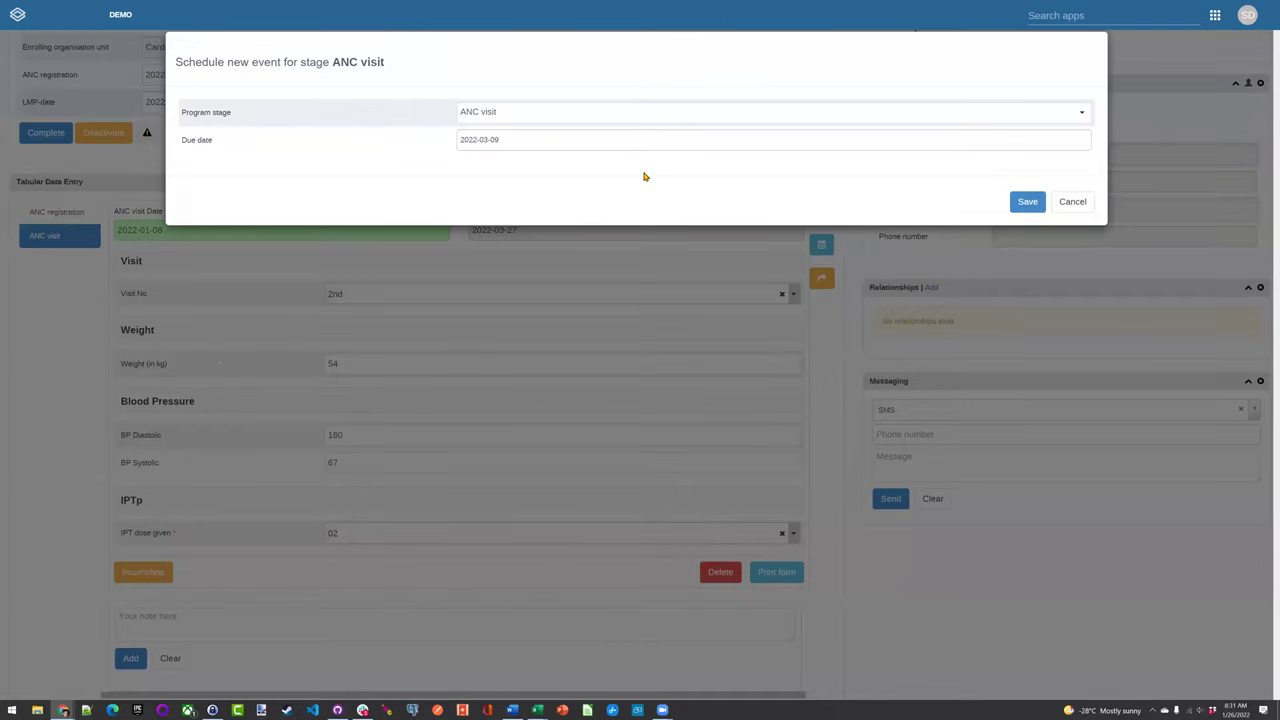
click(564, 108)
click(555, 132)
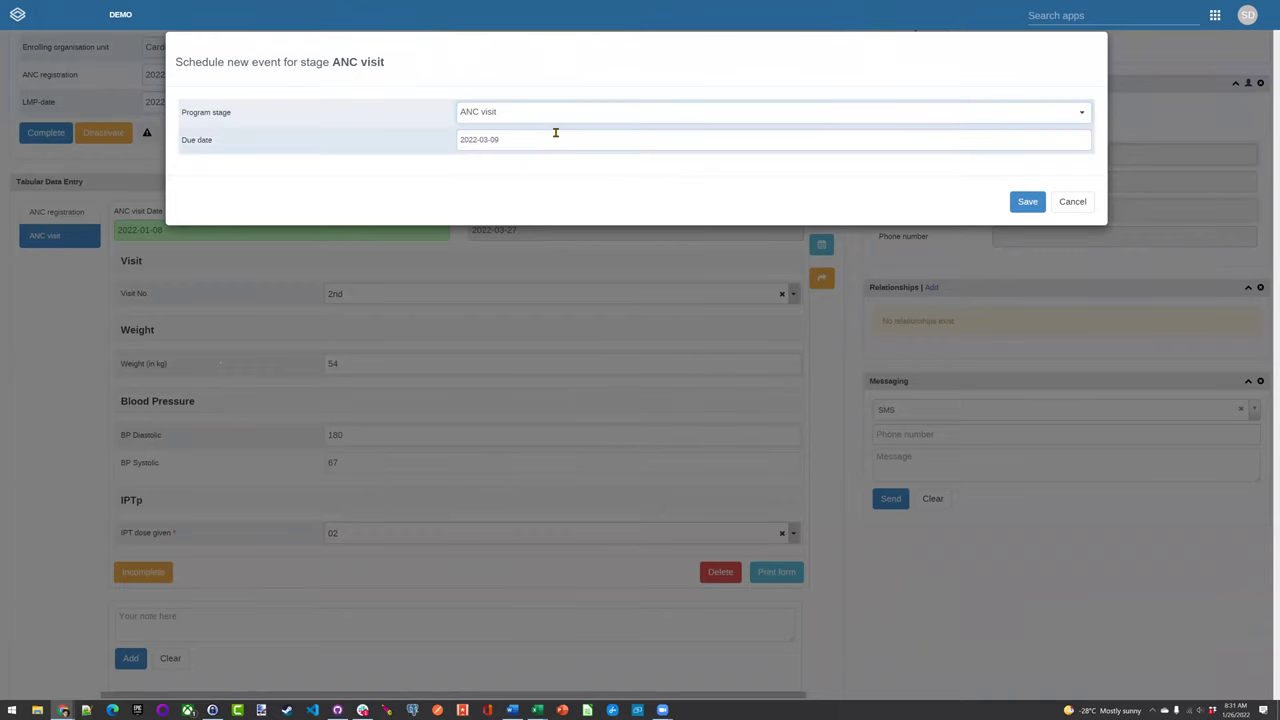
click(552, 137)
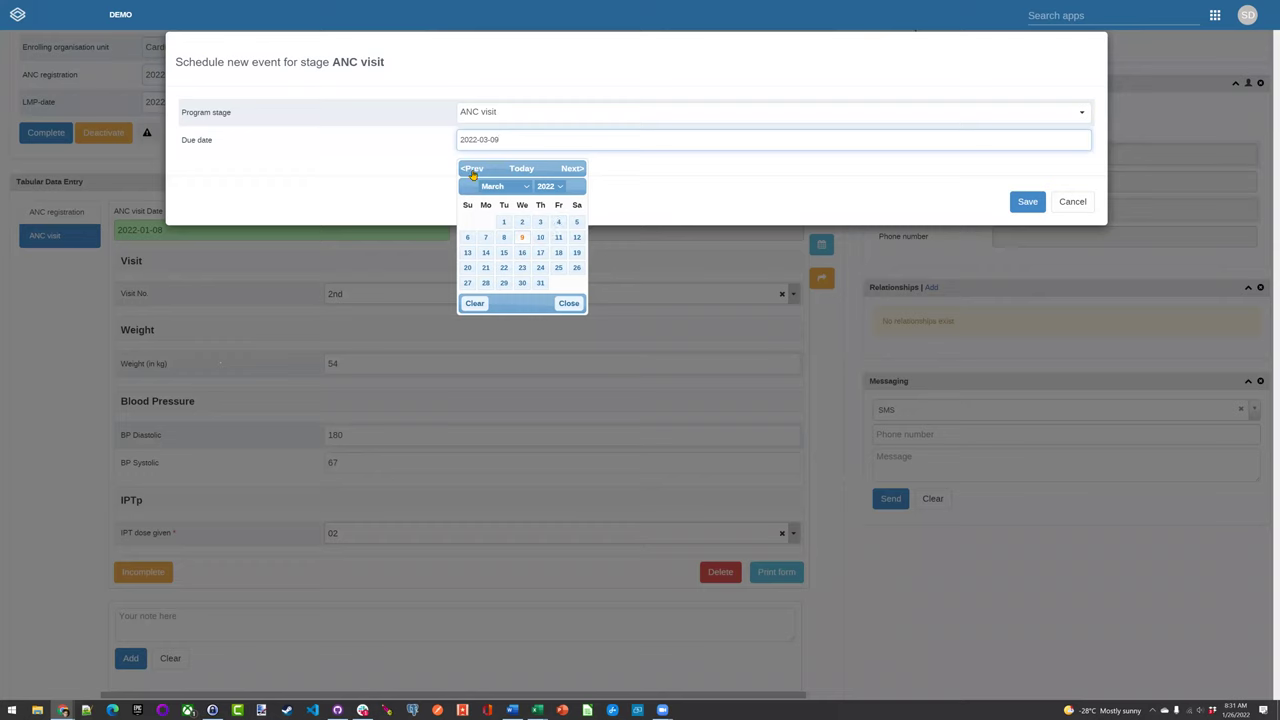
click(471, 169)
click(471, 169)
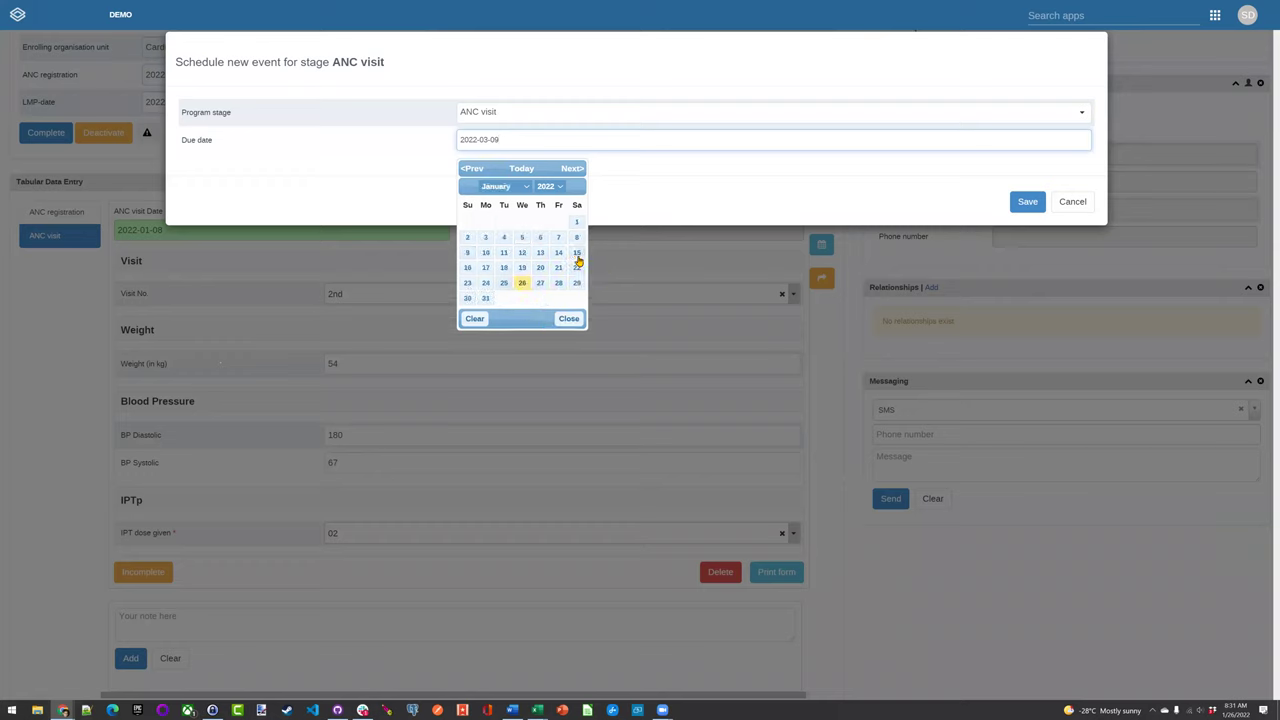
click(522, 284)
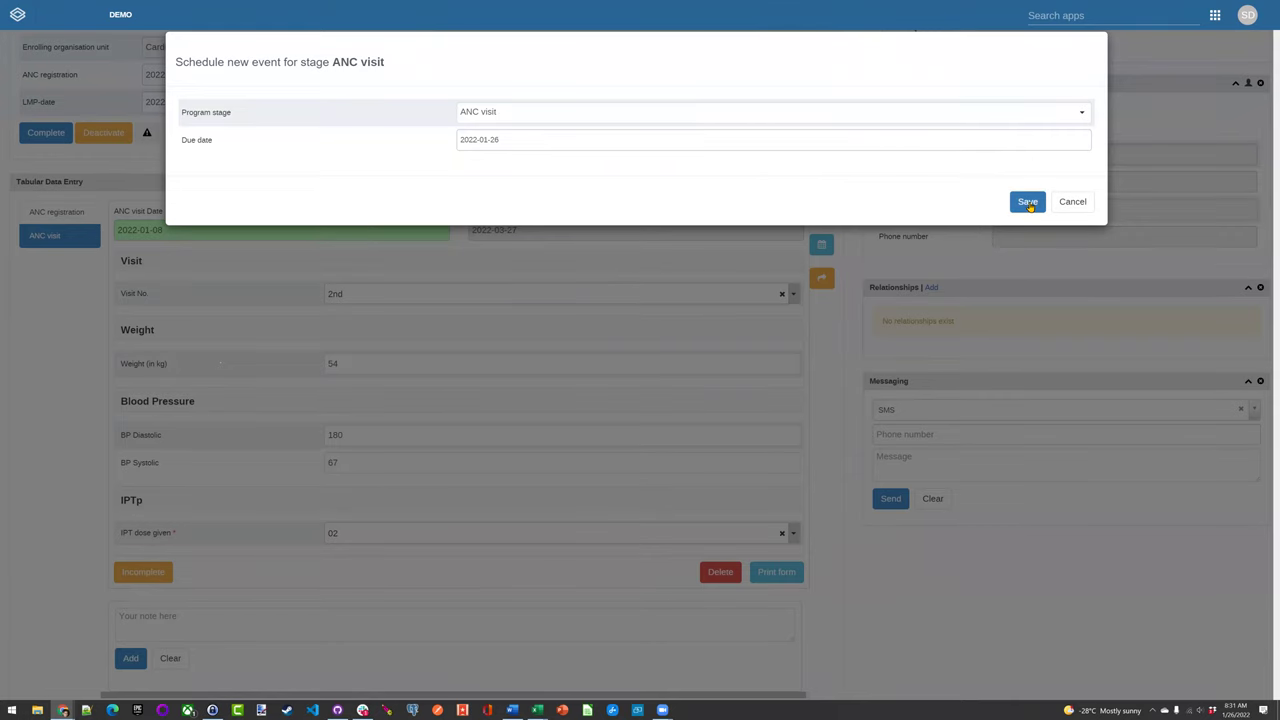
Save the scheduled ANC visit and give it visit date 2022-01-26
click(1029, 203)
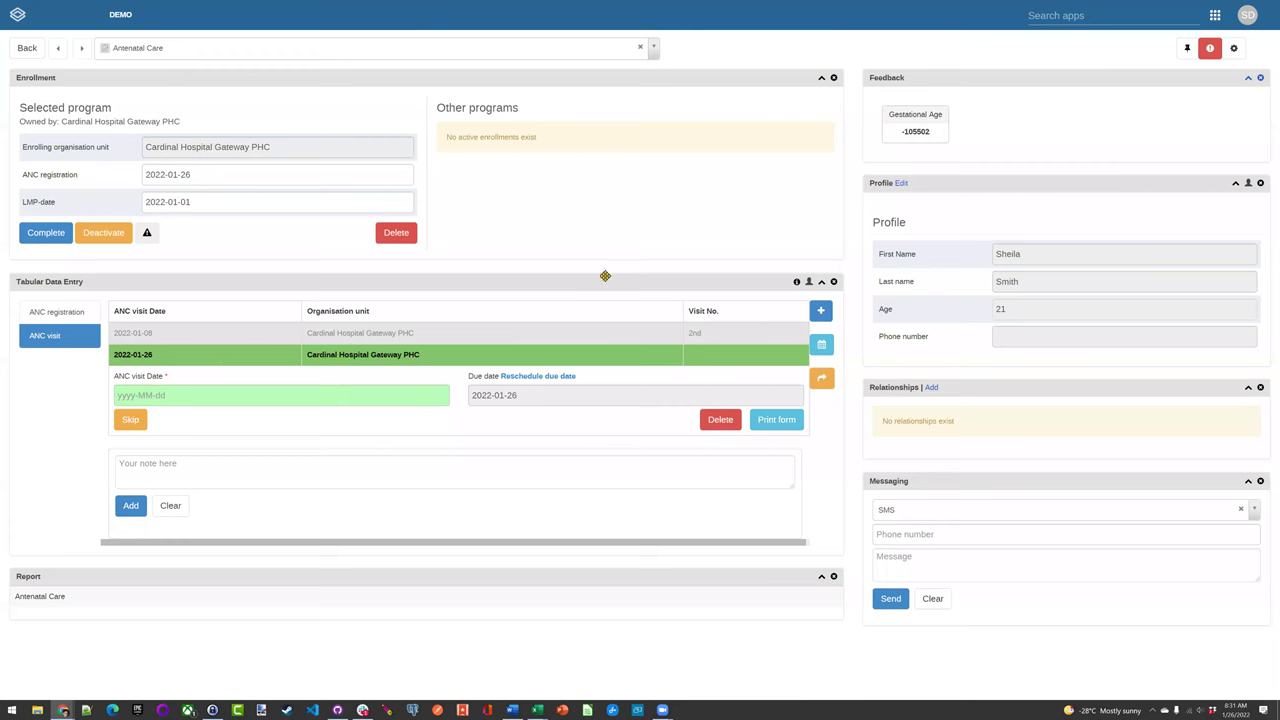
click(221, 394)
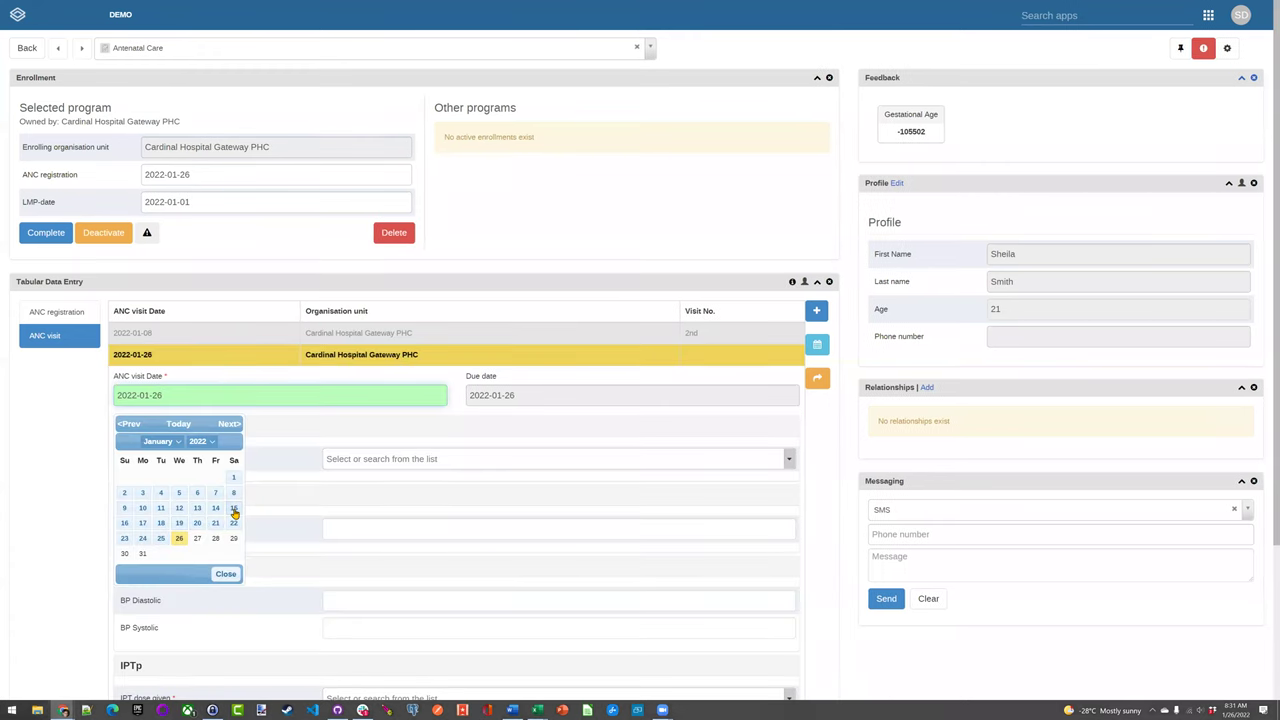
click(179, 538)
scroll(520, 420, down, 3)
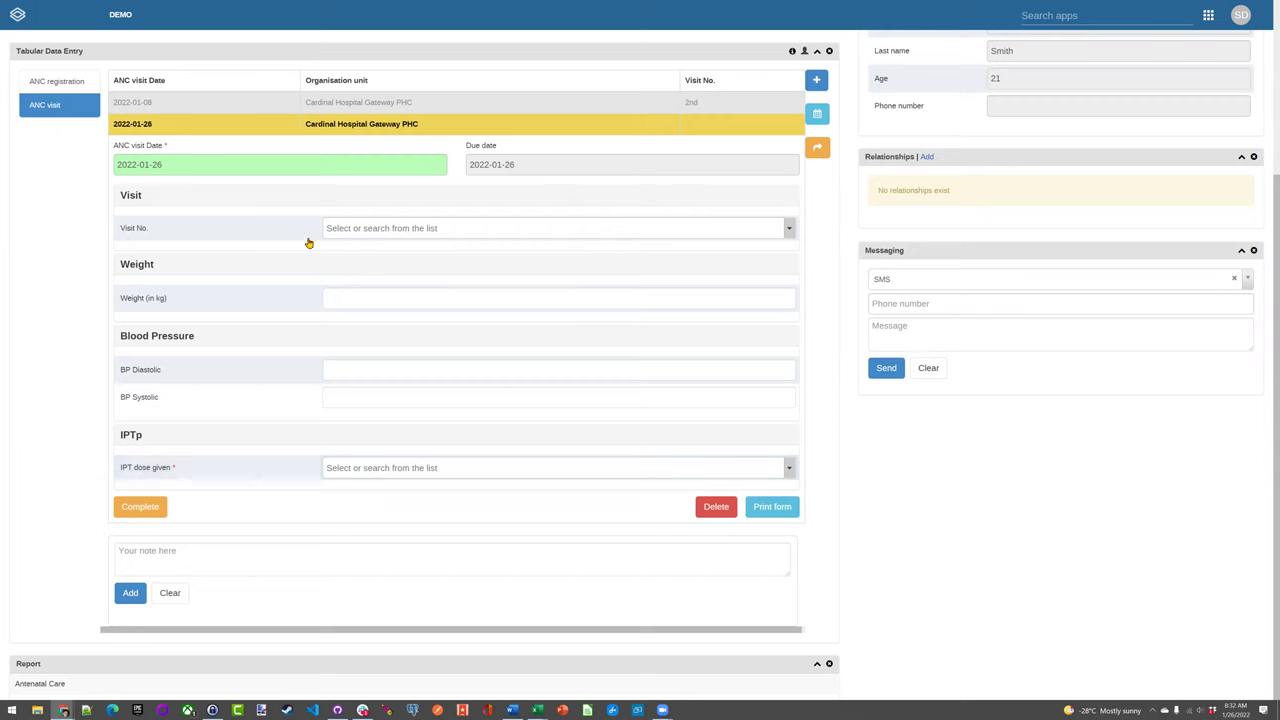
Set Visit No. to 3rd and weight to 59
click(418, 232)
click(386, 292)
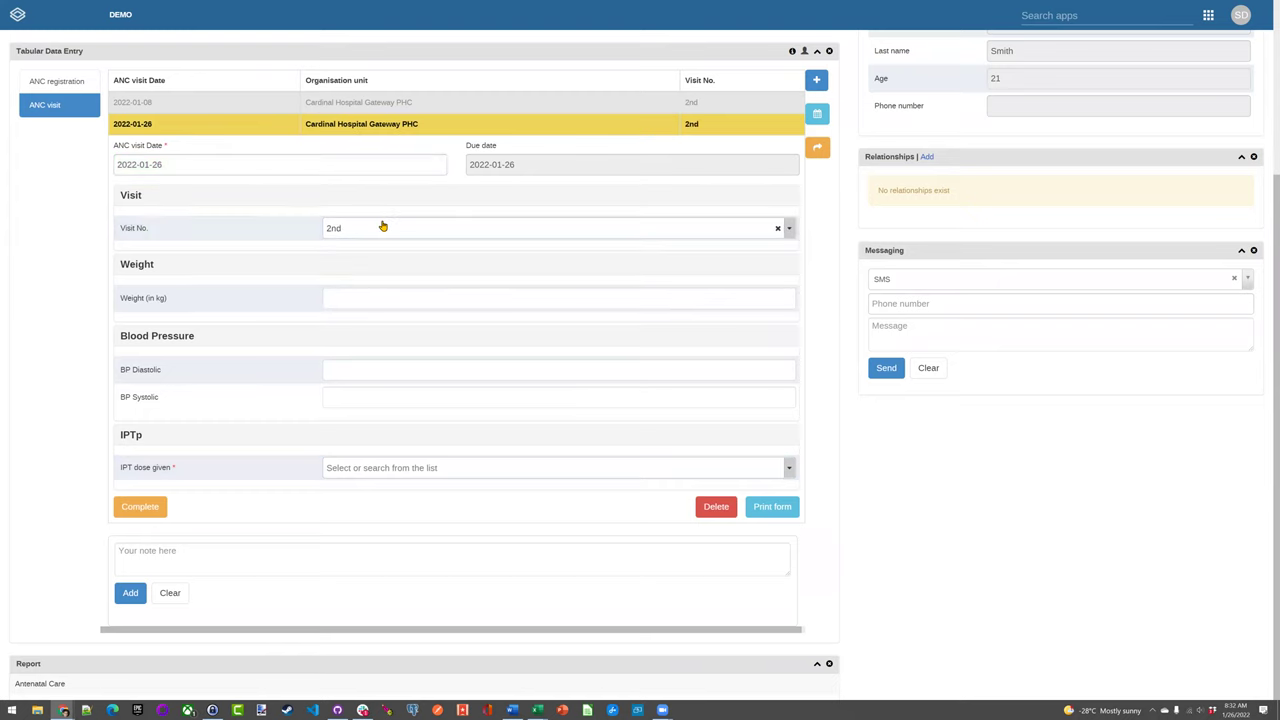
click(382, 227)
click(354, 303)
click(403, 292)
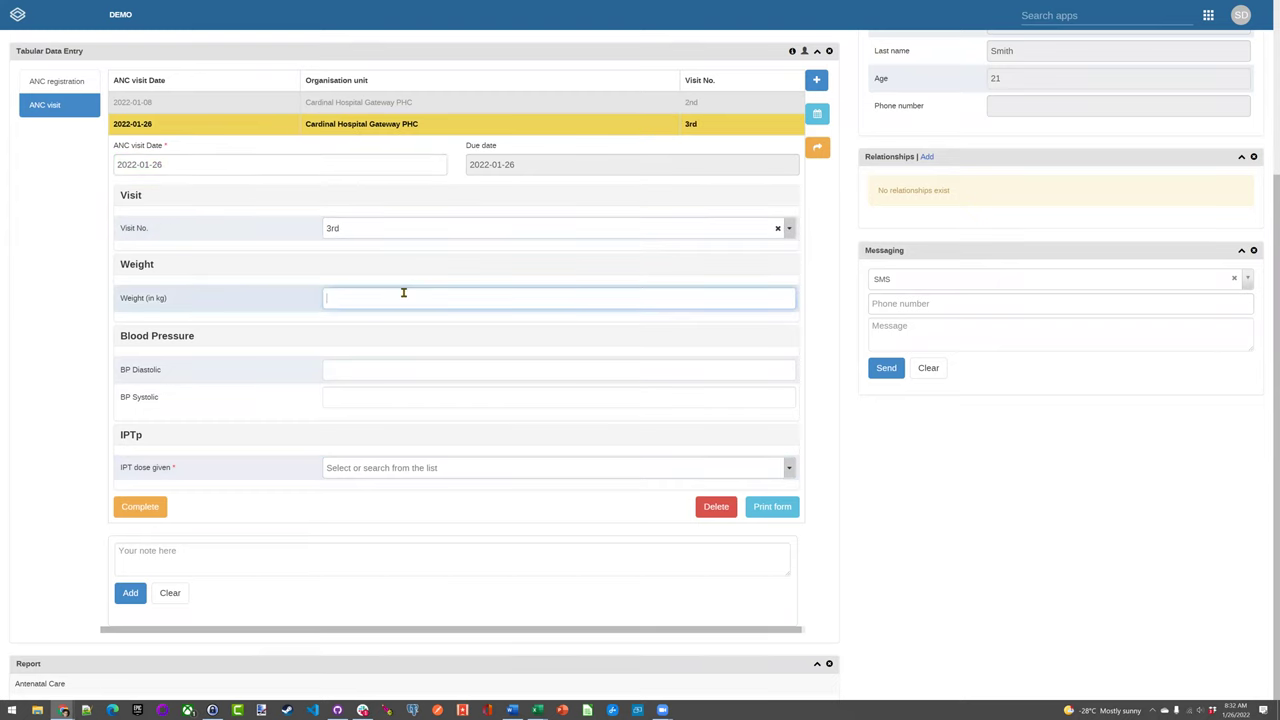
text(59)
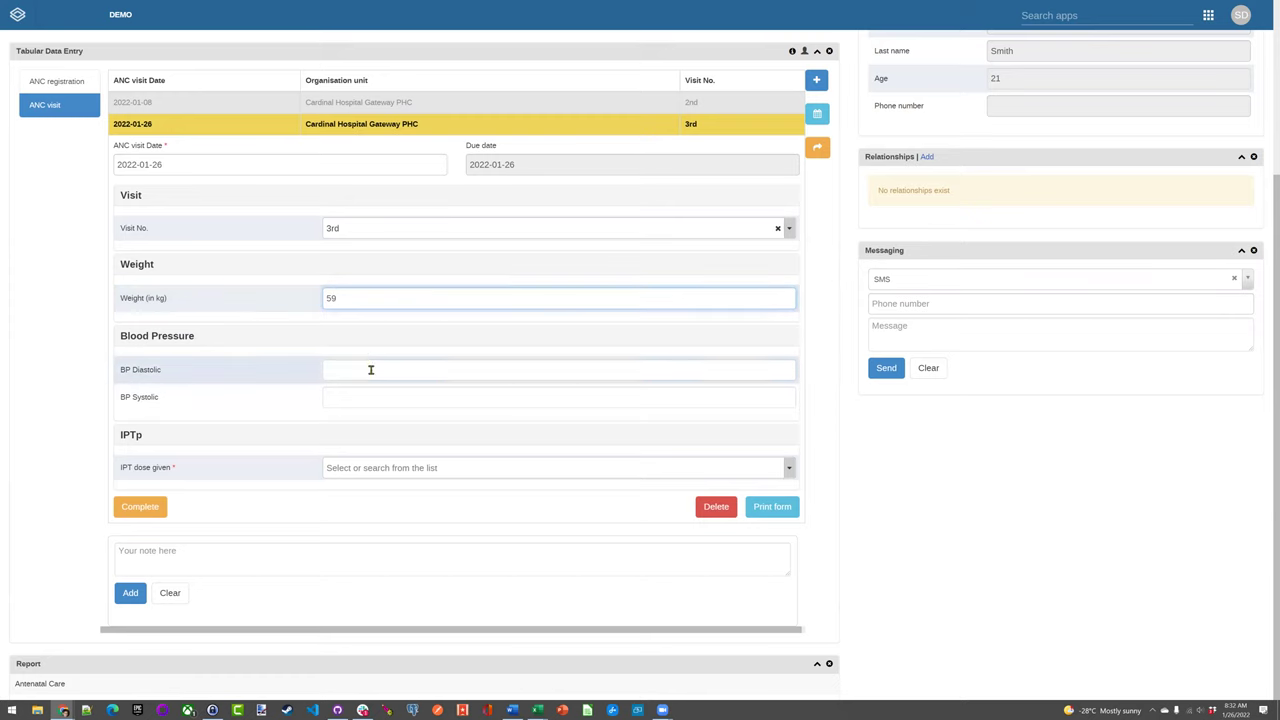
Enter BP Diastolic 167, BP Systolic 89 and IPT dose given 03
click(366, 367)
text(167)
key(Tab)
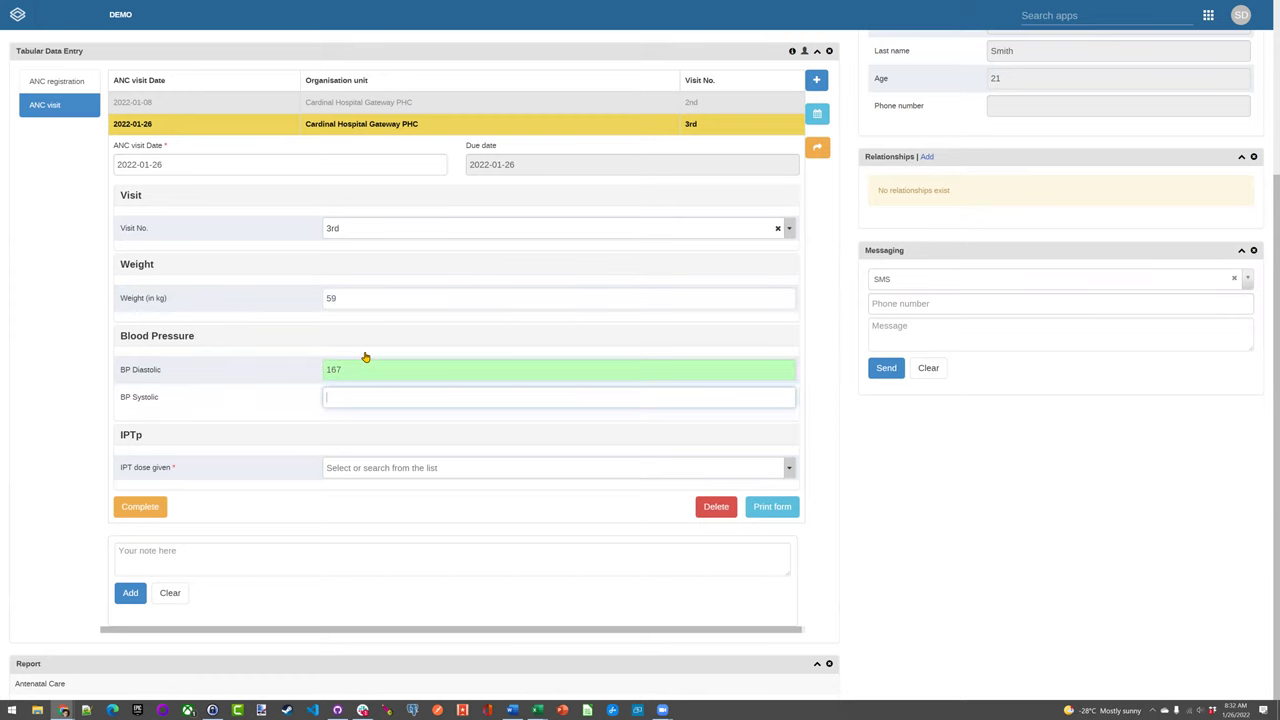
text(89)
click(371, 466)
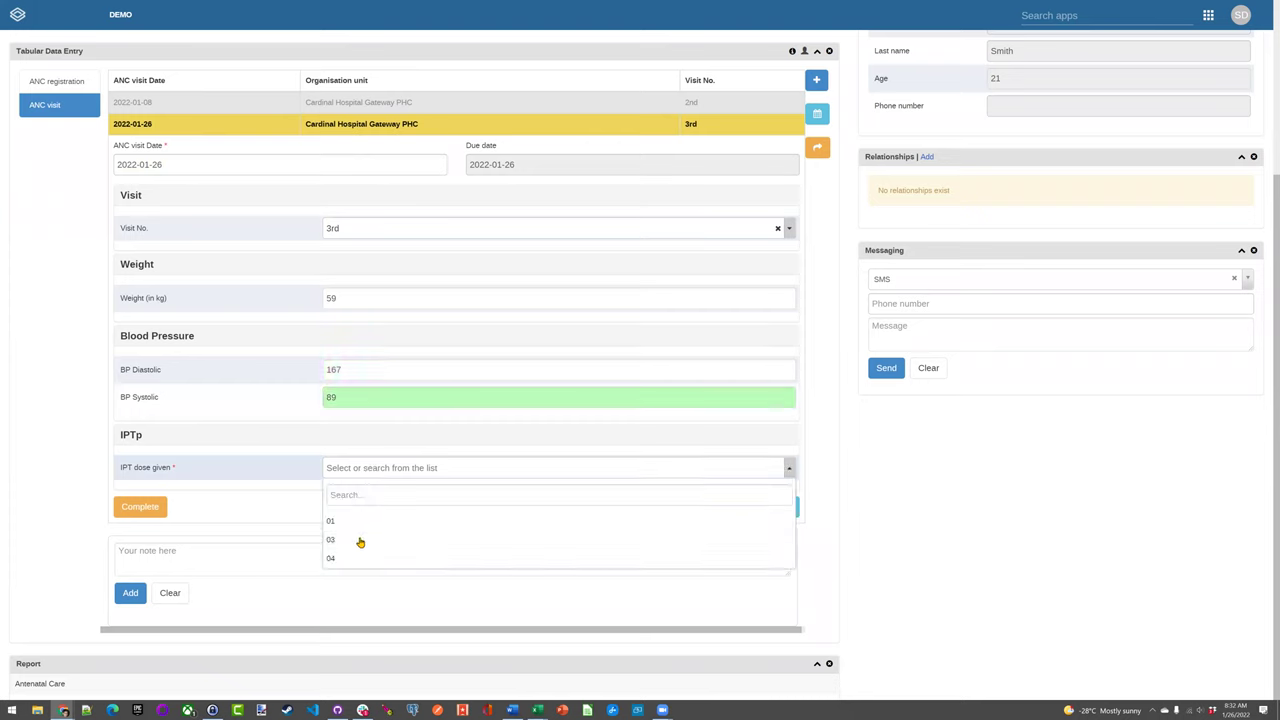
click(357, 540)
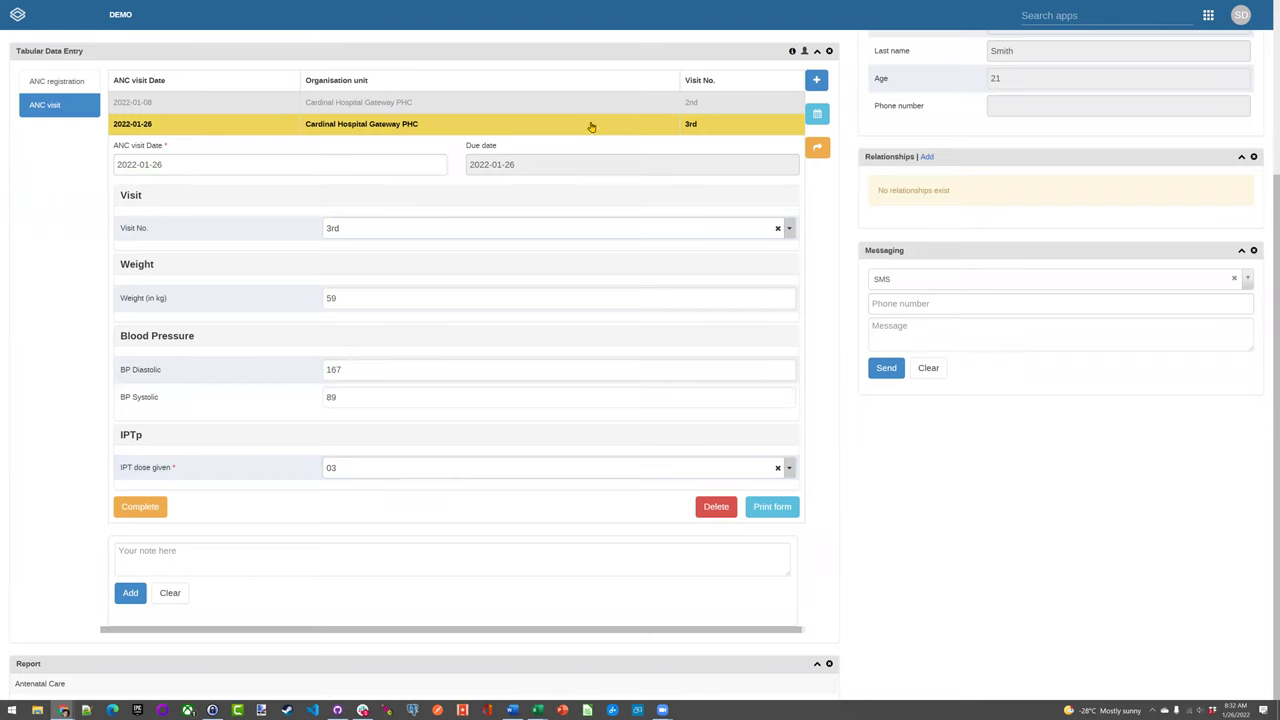
Add and save a new ANC visit dated 2022-01-26 with Visit No. 4th
click(821, 84)
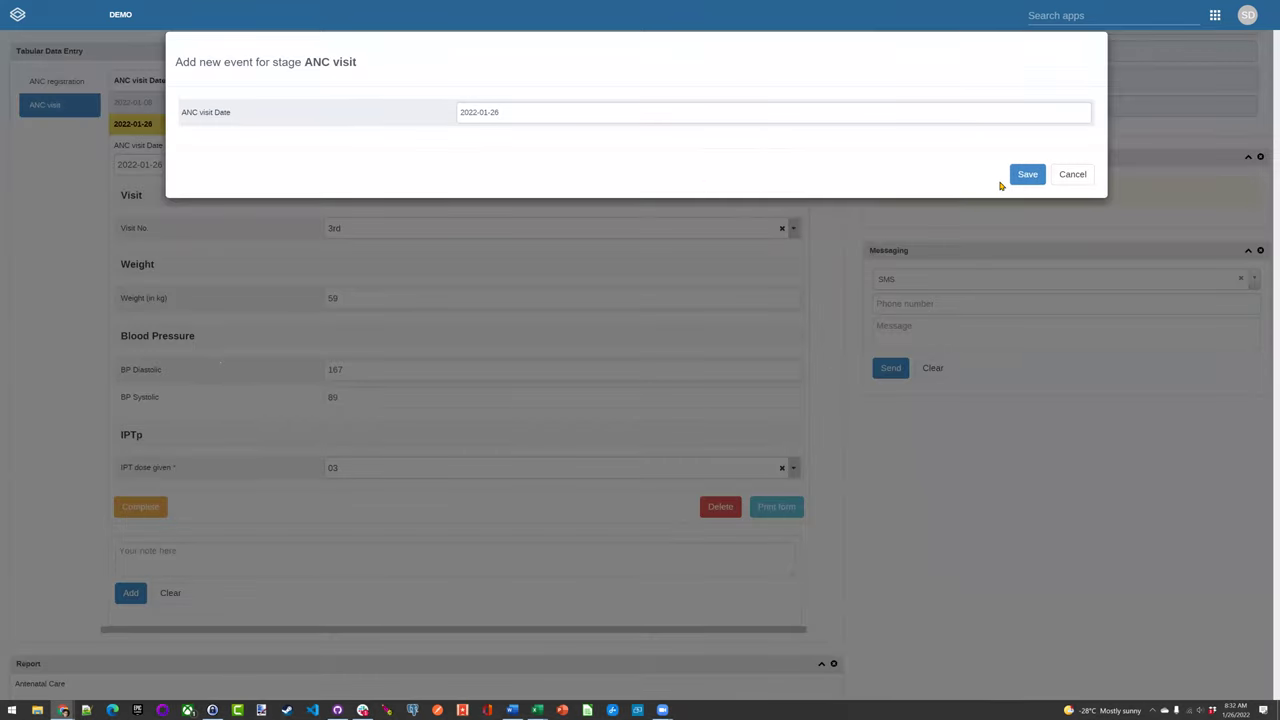
click(1030, 176)
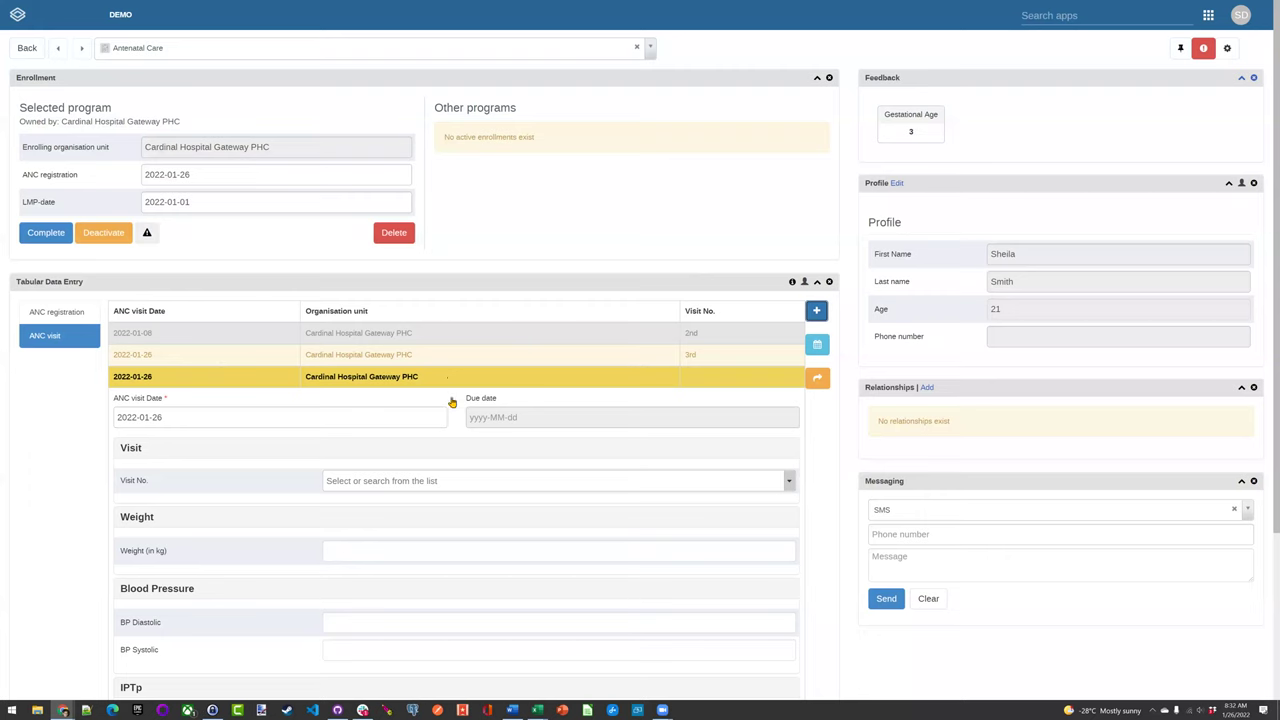
click(414, 484)
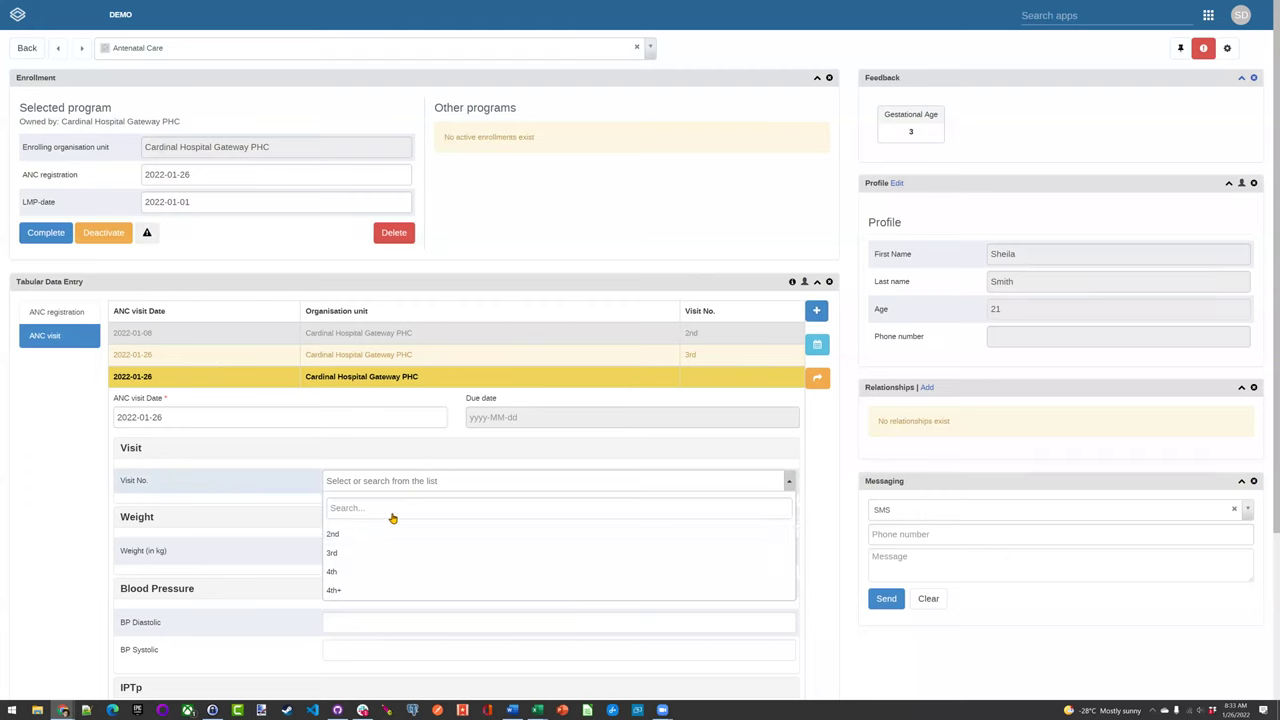
click(365, 578)
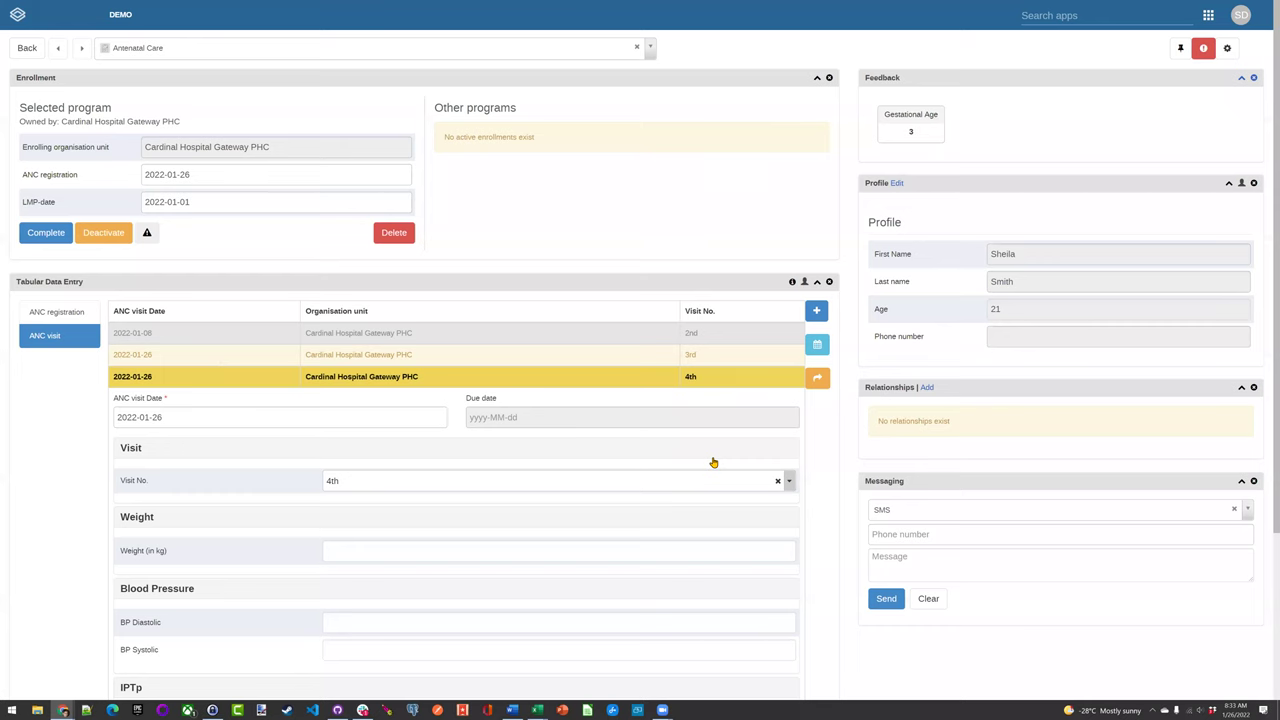
scroll(713, 462, down, 2)
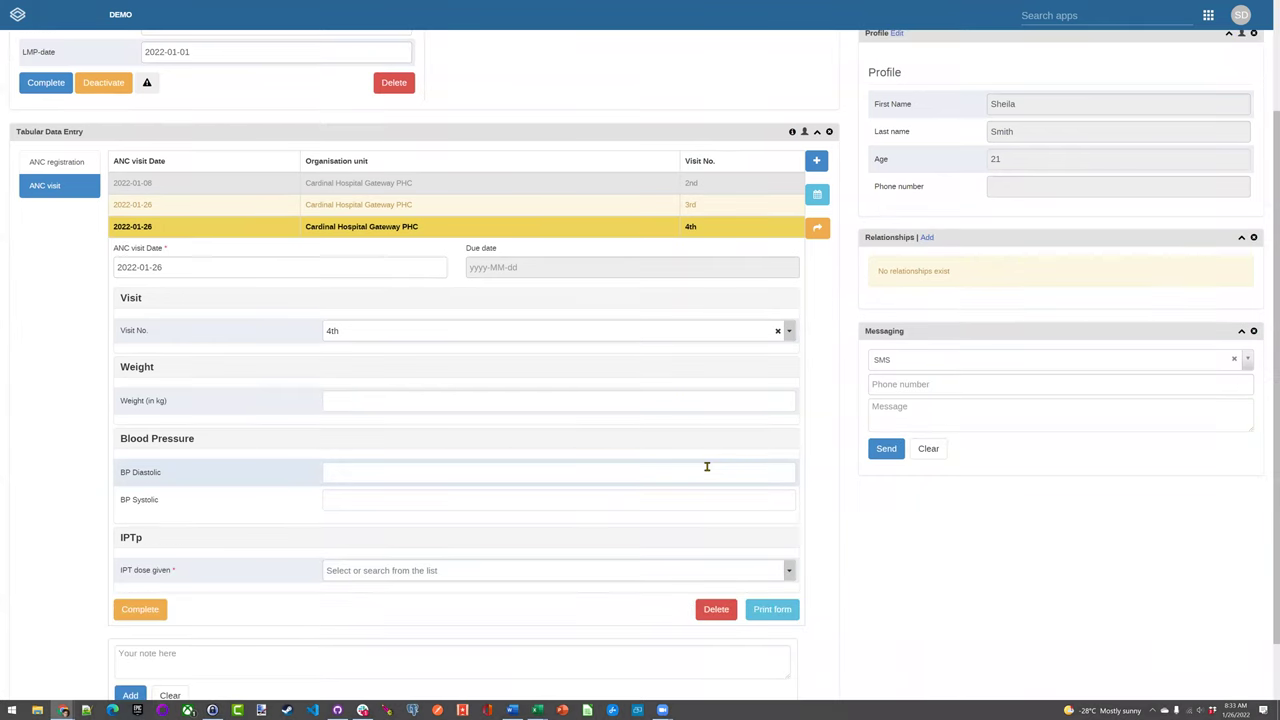